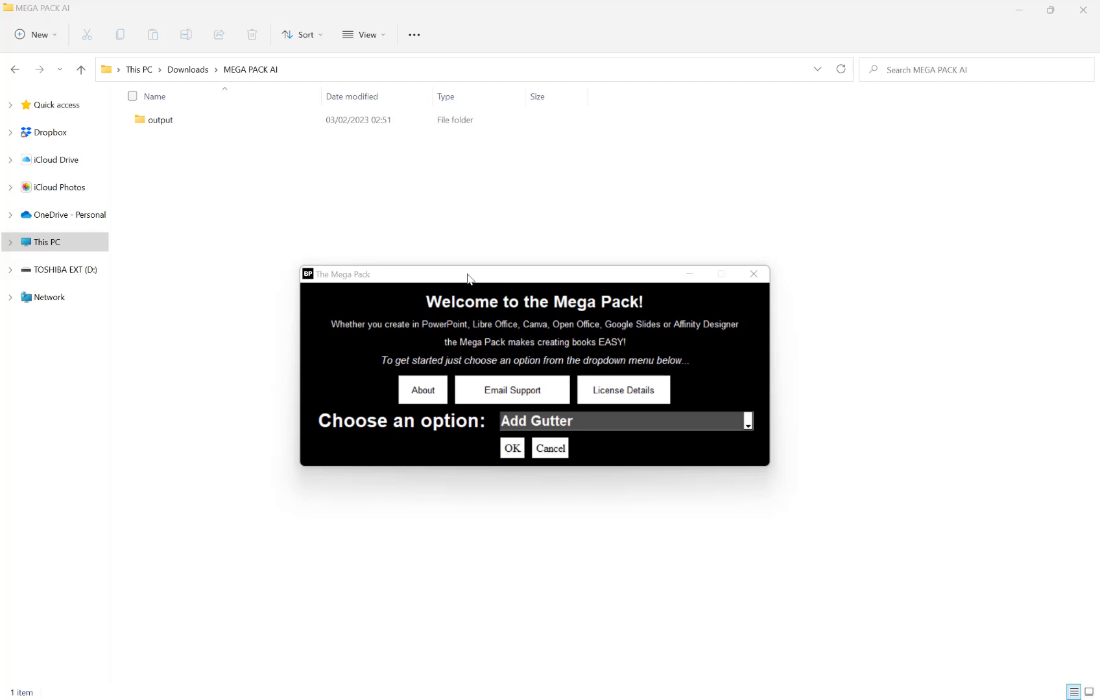
Step: Choose AI Text Generation from the welcome dialog's tool list
drag(469, 279, 475, 214)
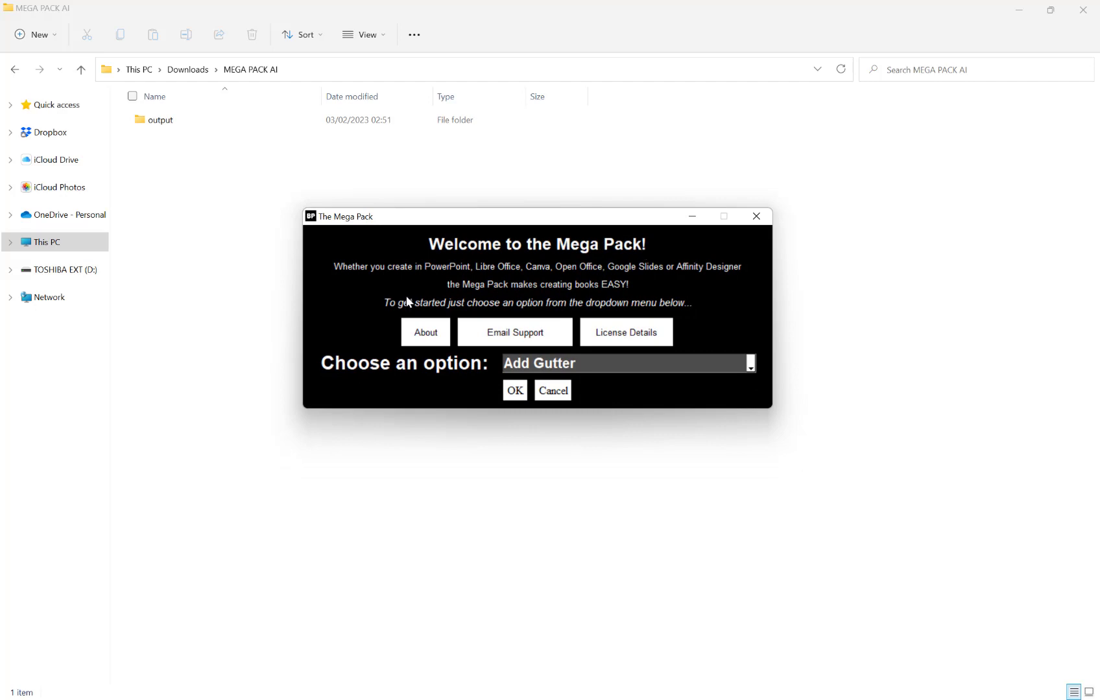
click(561, 365)
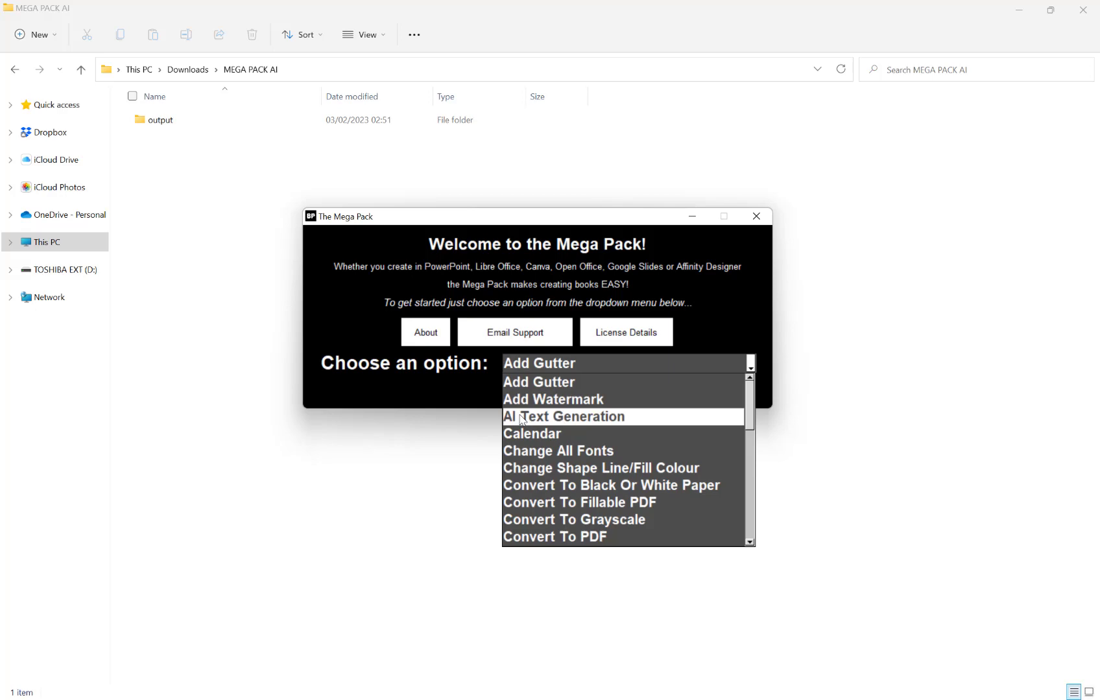
click(583, 423)
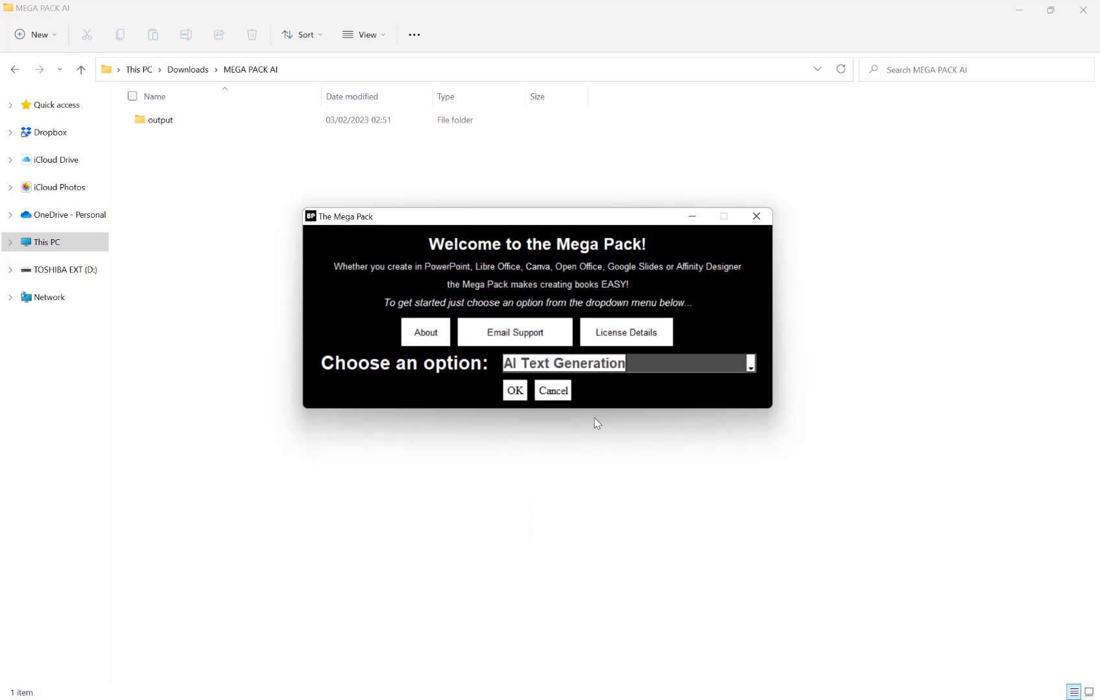
click(520, 393)
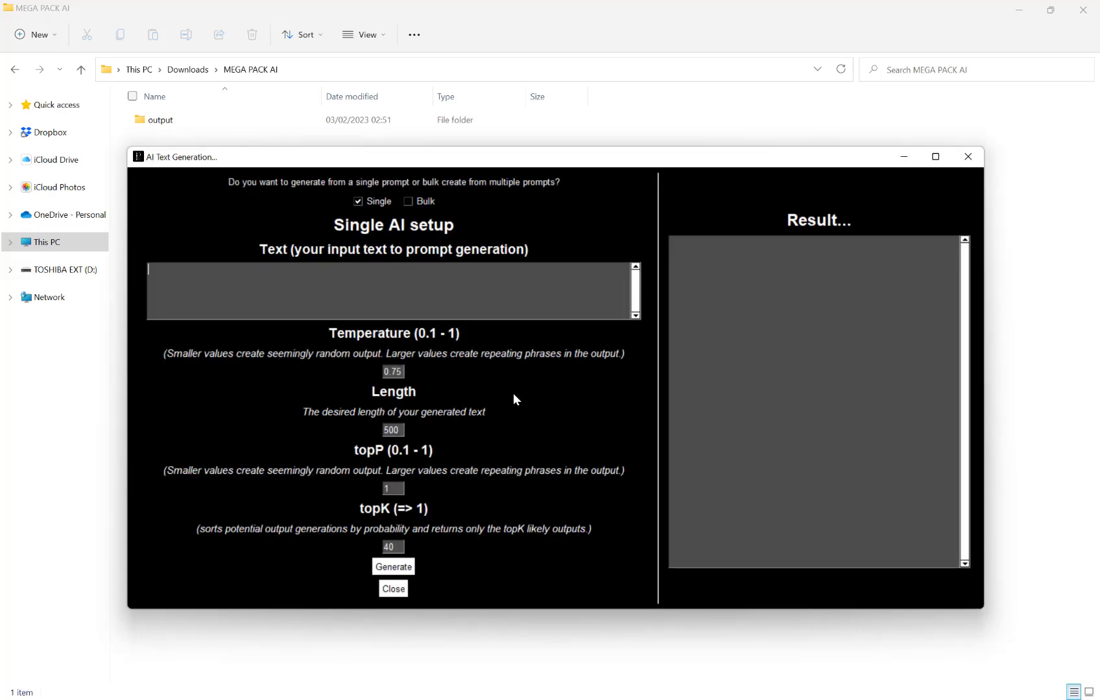
mouse_move(573, 159)
mouse_down()
mouse_move(593, 171)
mouse_move(576, 166)
mouse_move(575, 185)
mouse_move(611, 173)
mouse_move(568, 201)
mouse_move(589, 162)
mouse_move(595, 177)
mouse_up()
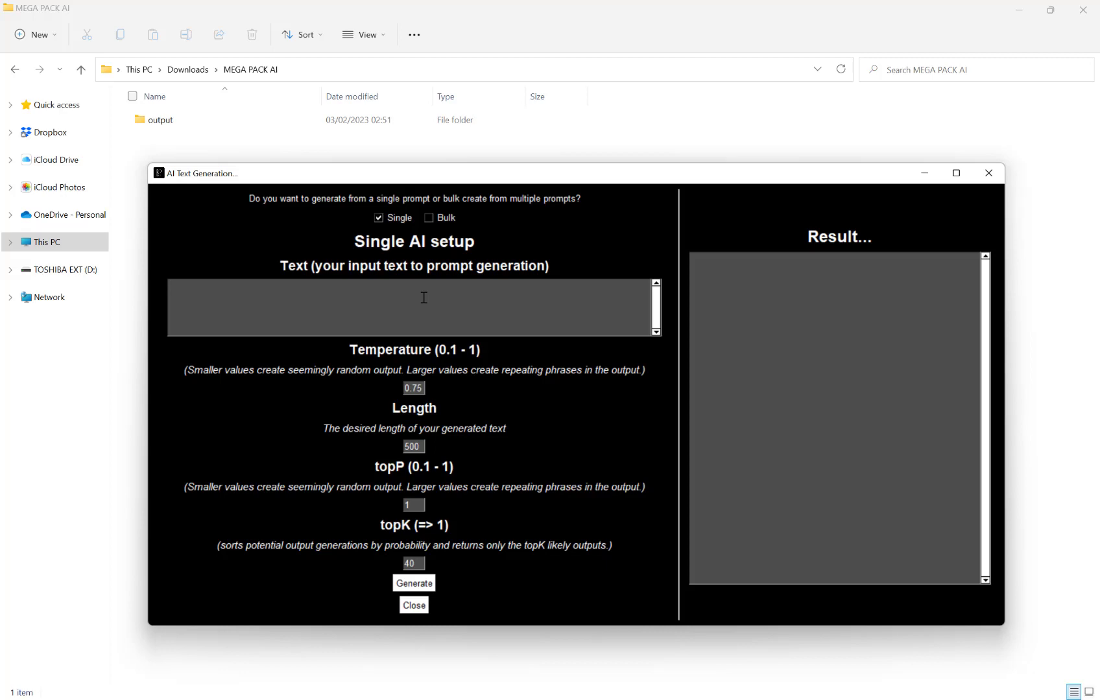
Step: Type the prompt 'Once upon a time there was a dog called Mrs Barker who loved to bark at all the neigh…'
text(Once upon a time there was a)
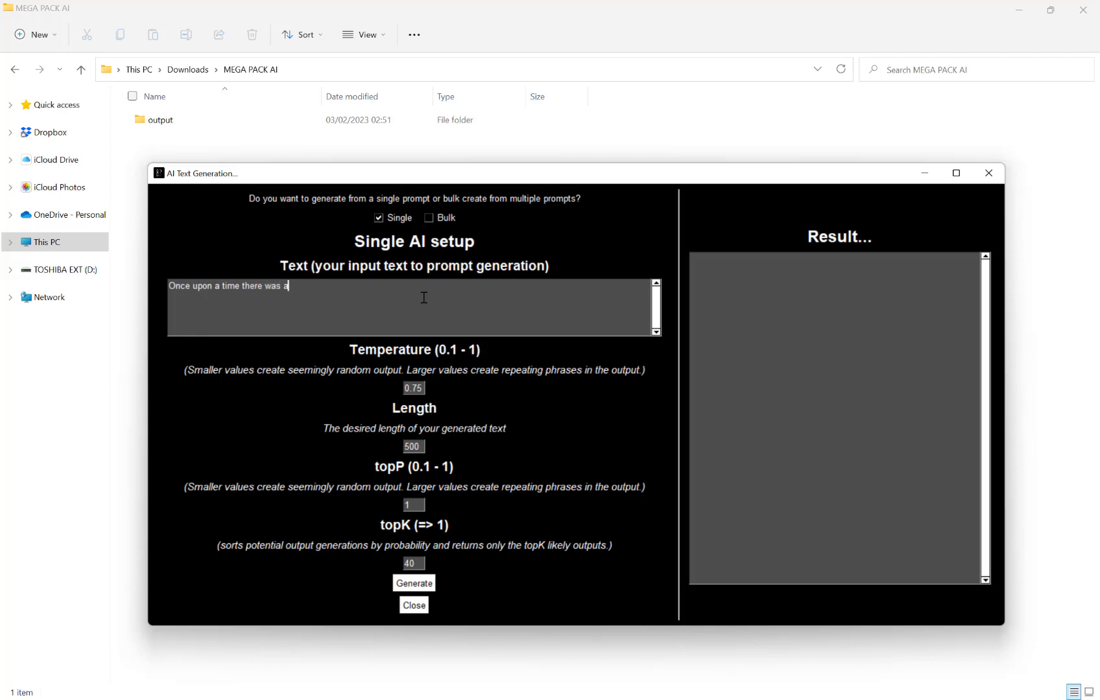
text( dog called Mrs Barker who loved to bark at all )
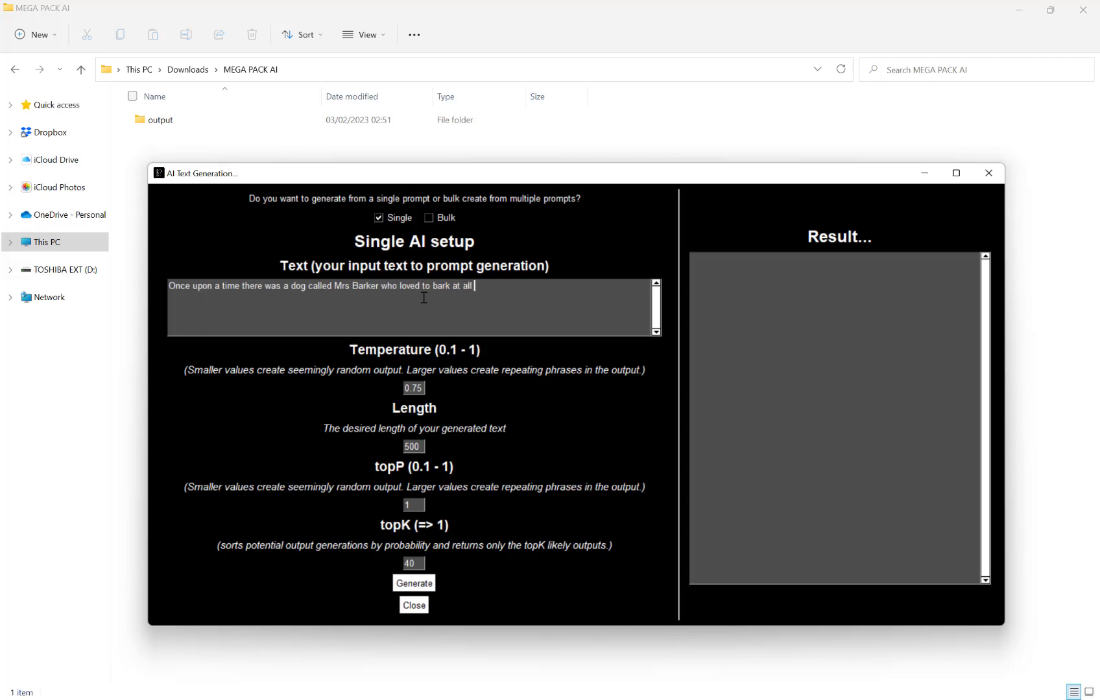
text(the neighbourhood cats)
Step: Confirm the Length value stays at 500 and move on to the topP setting
double_click(415, 446)
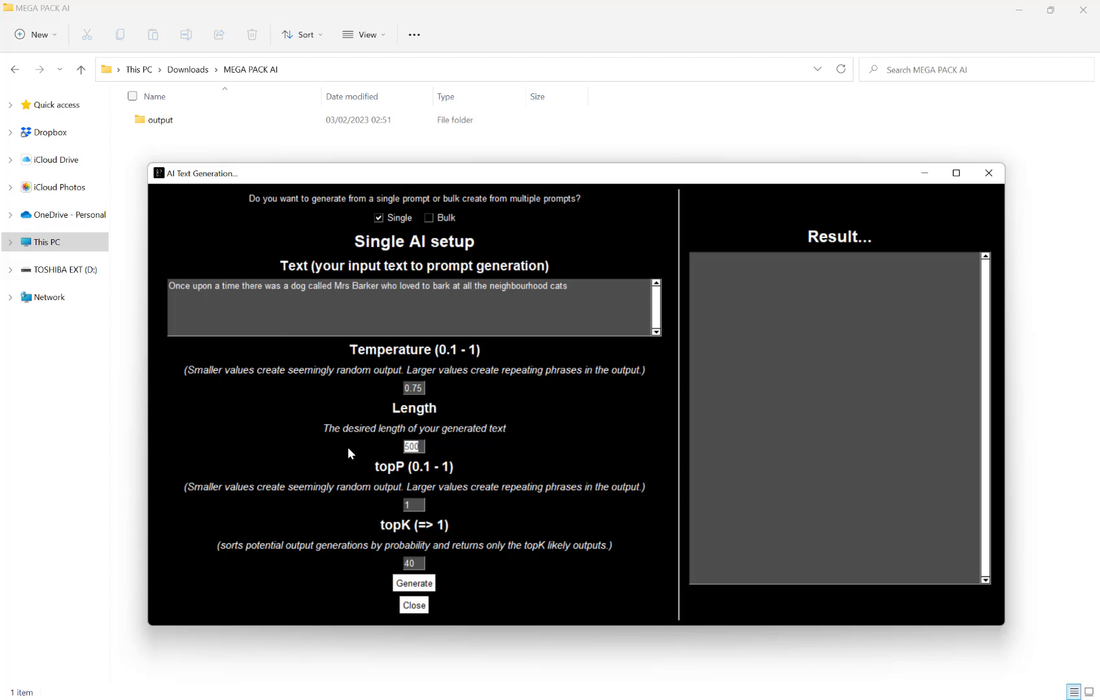
click(413, 505)
Step: Generate the Mrs Barker story into the Result box
click(423, 584)
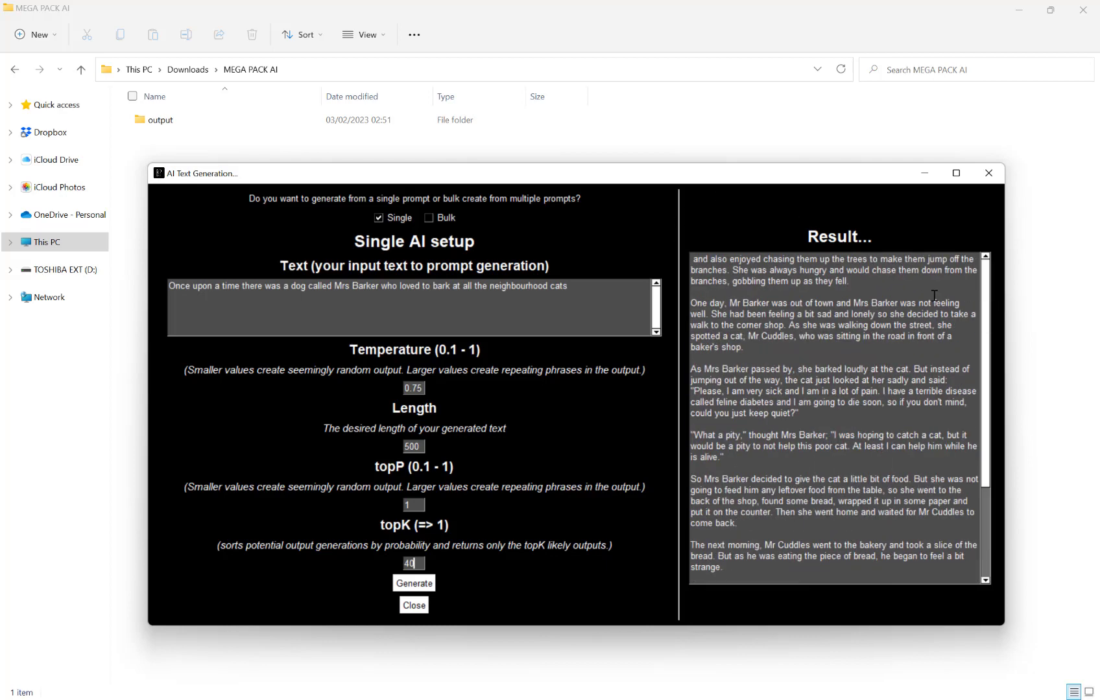
scroll(771, 304, down, 2)
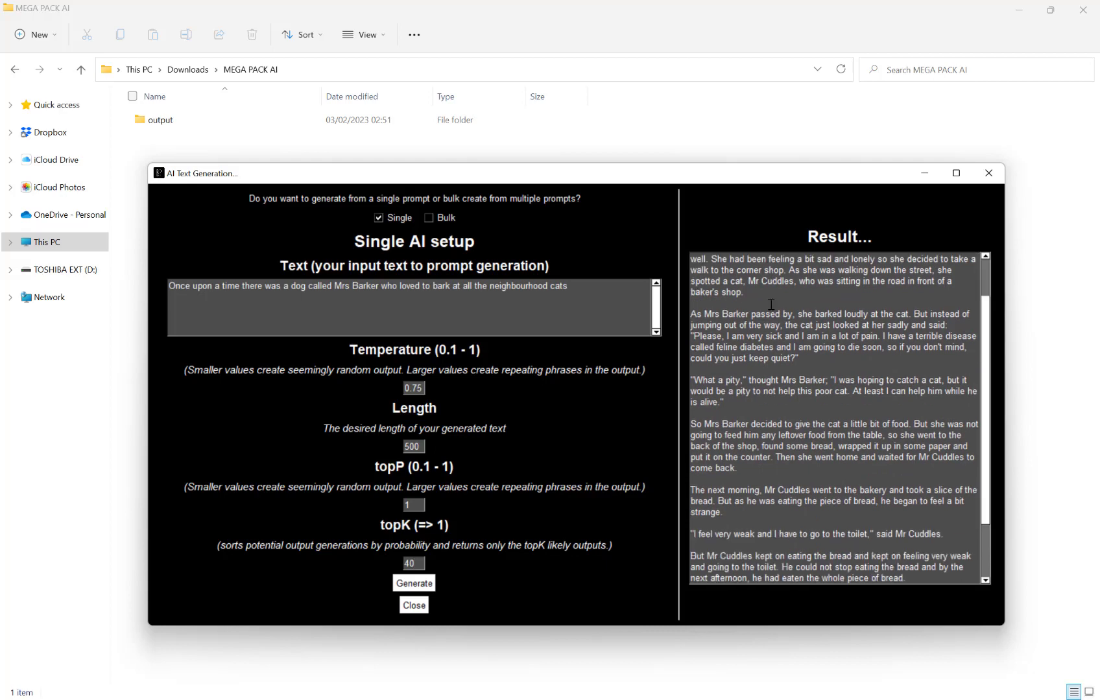
scroll(770, 304, down, 3)
drag(770, 304, 886, 441)
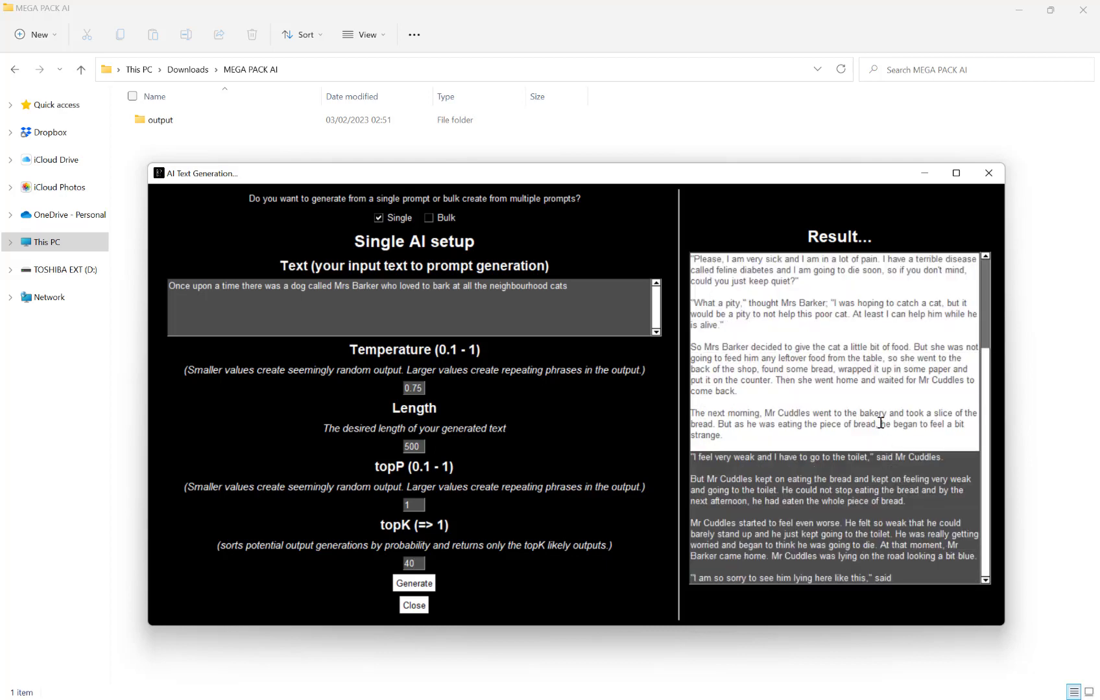
scroll(881, 422, up, 5)
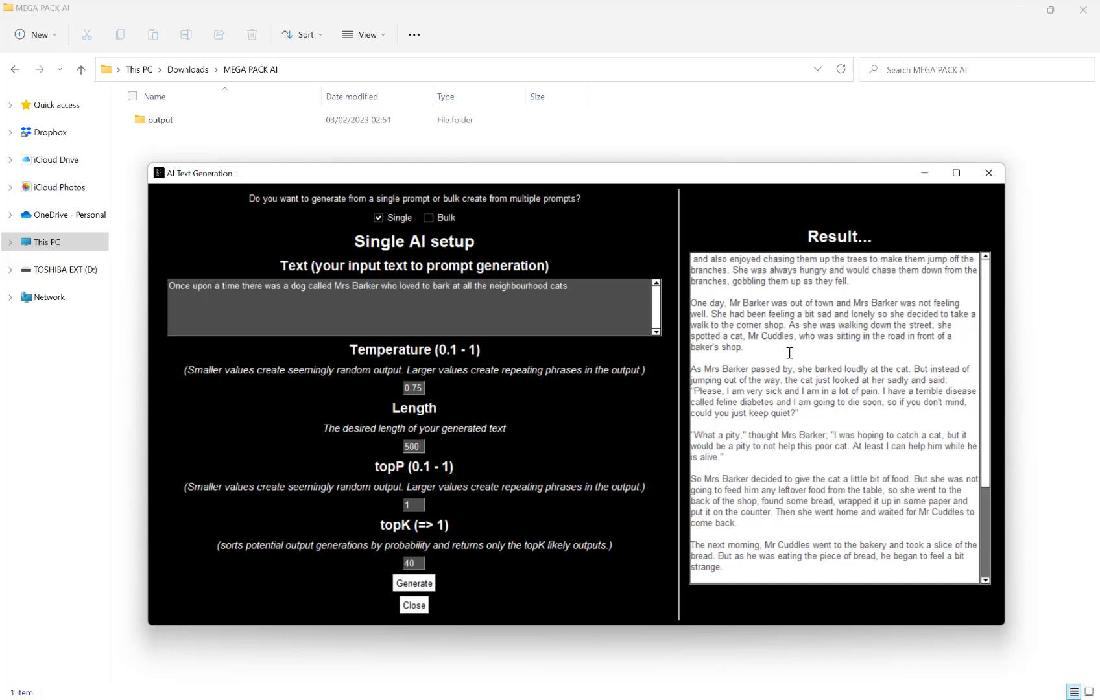
Step: Replace the prompt with 'How to remove the background of an image using Python' and generate
triple_click(507, 309)
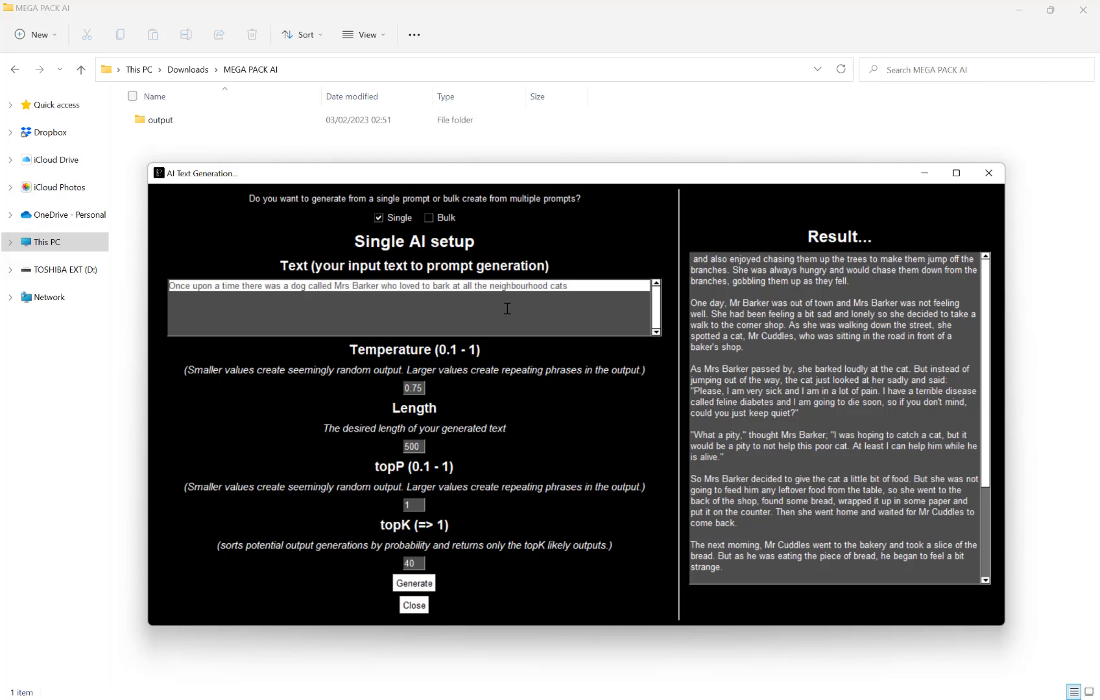
text(How to)
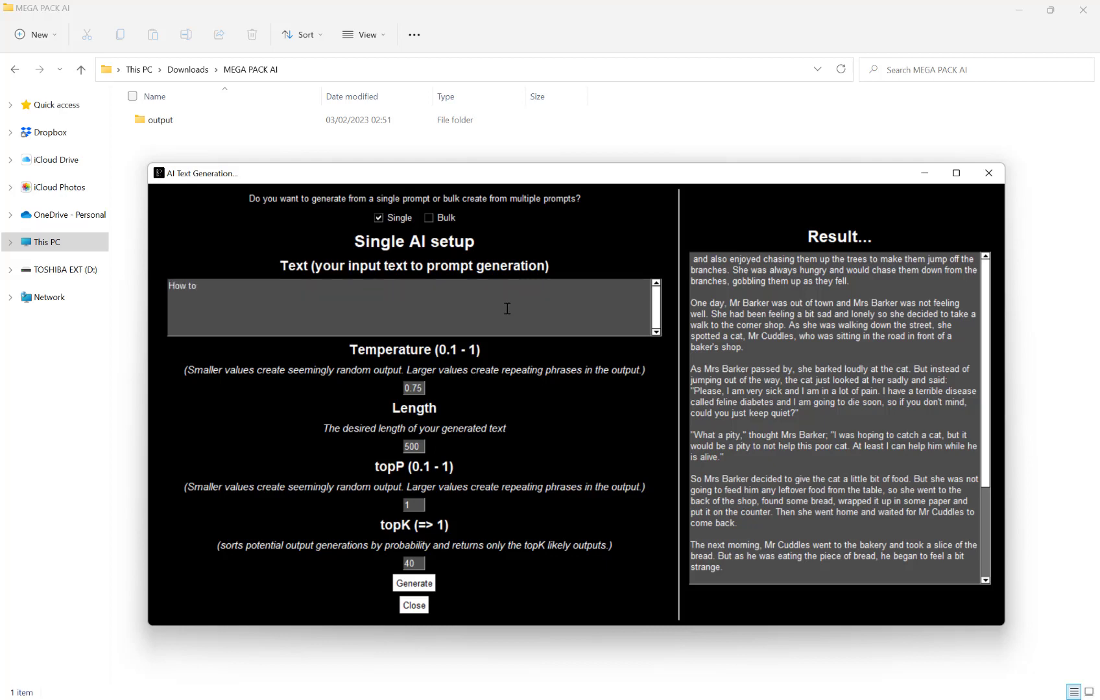
text( t)
key(BackSpace)
text(remove the background of an image in)
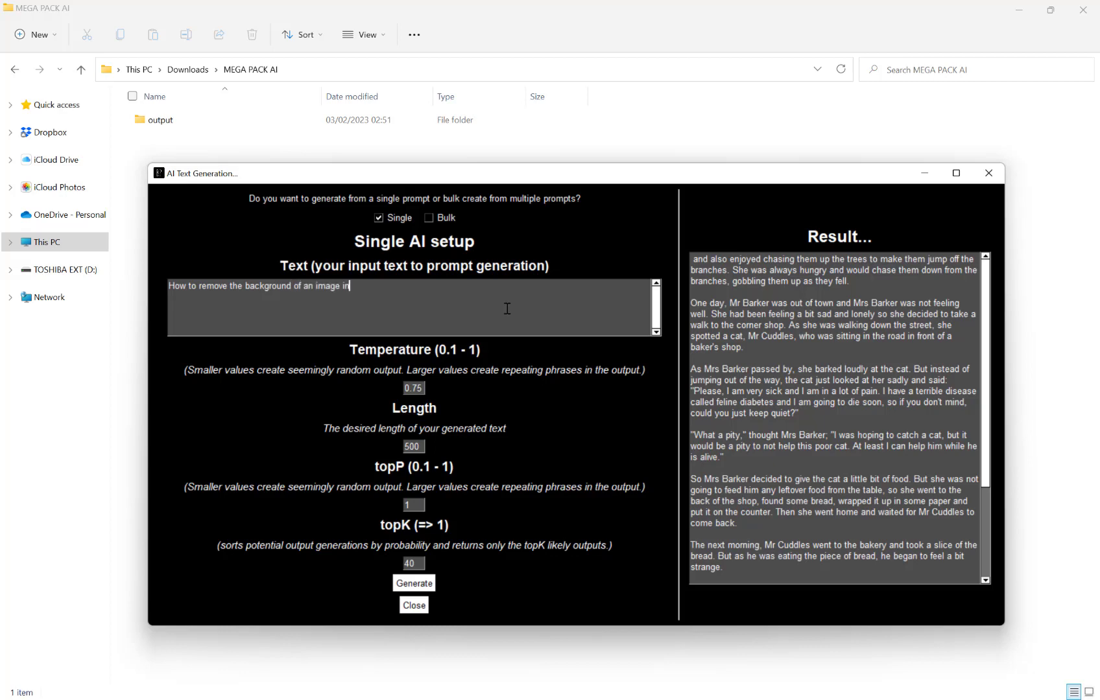
key(BackSpace)
key(BackSpace)
text(using Python)
click(424, 587)
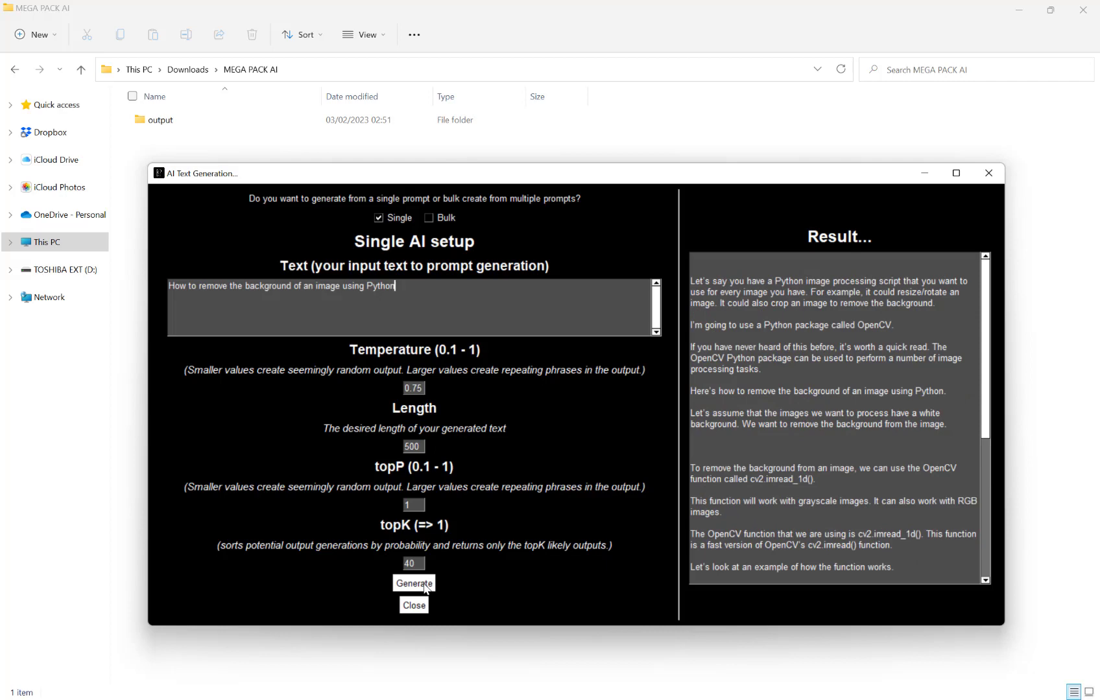
scroll(793, 387, down, 3)
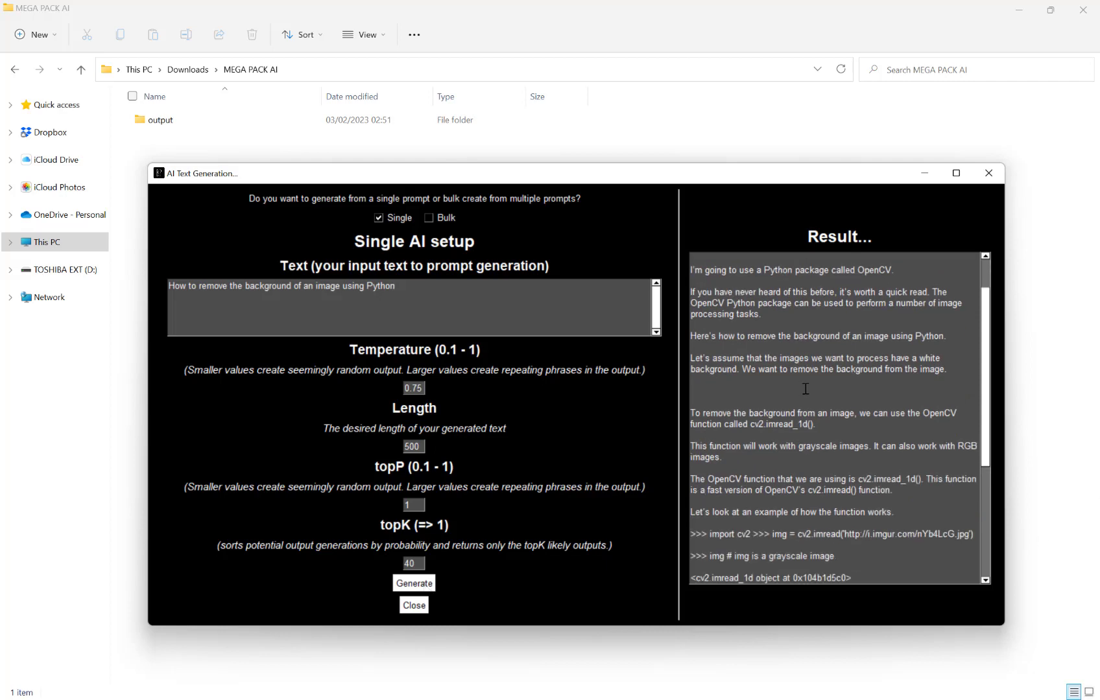
scroll(805, 389, down, 5)
scroll(818, 389, up, 7)
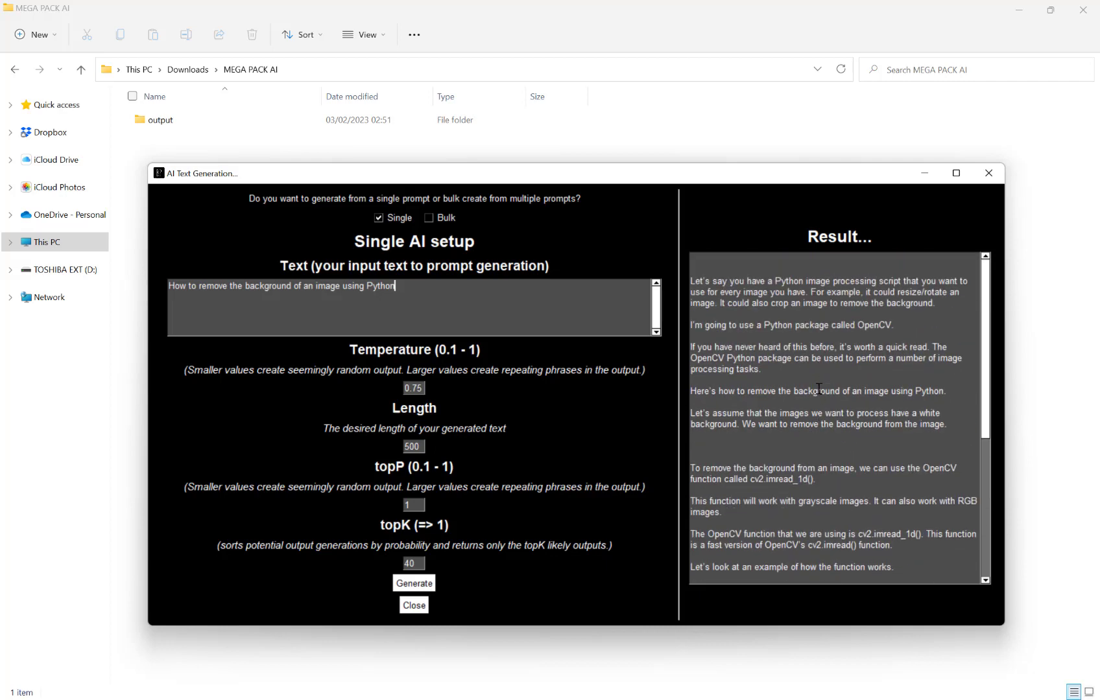
scroll(775, 302, down, 2)
scroll(806, 315, up, 2)
scroll(808, 318, down, 3)
scroll(809, 319, down, 2)
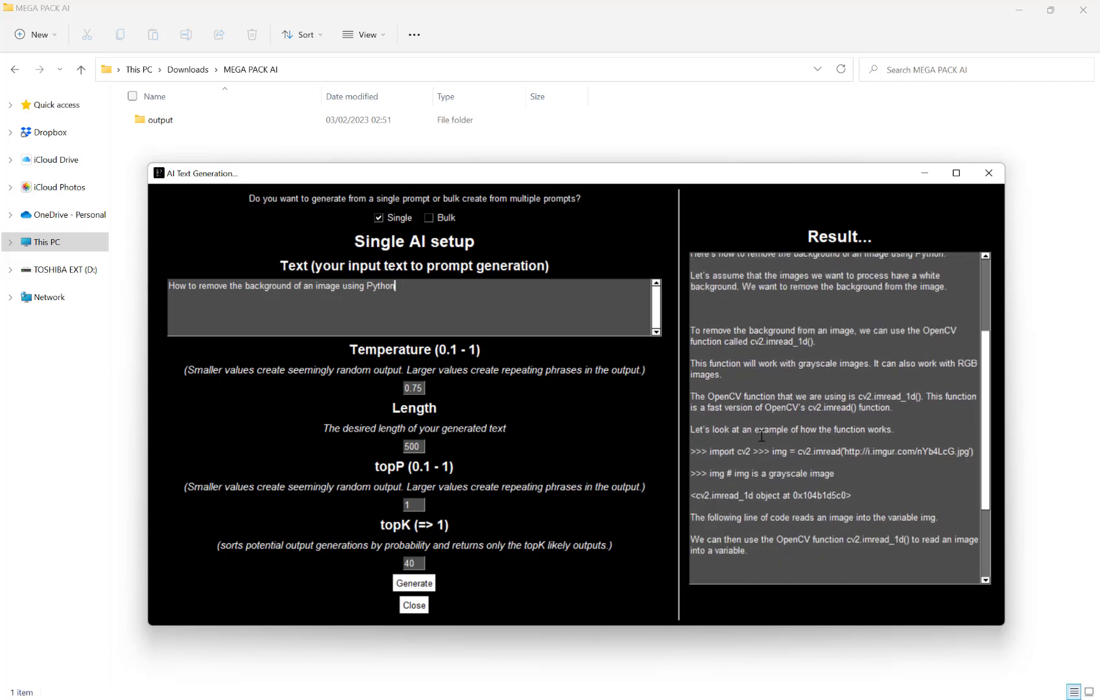
scroll(756, 409, down, 1)
scroll(756, 408, down, 2)
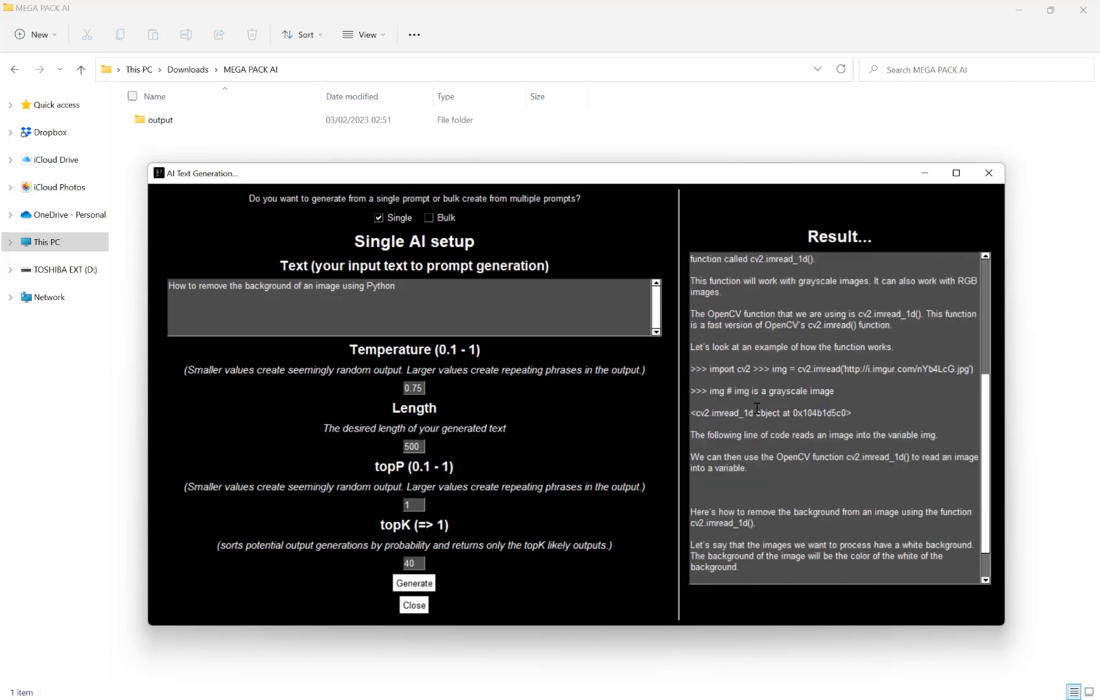
scroll(791, 451, up, 2)
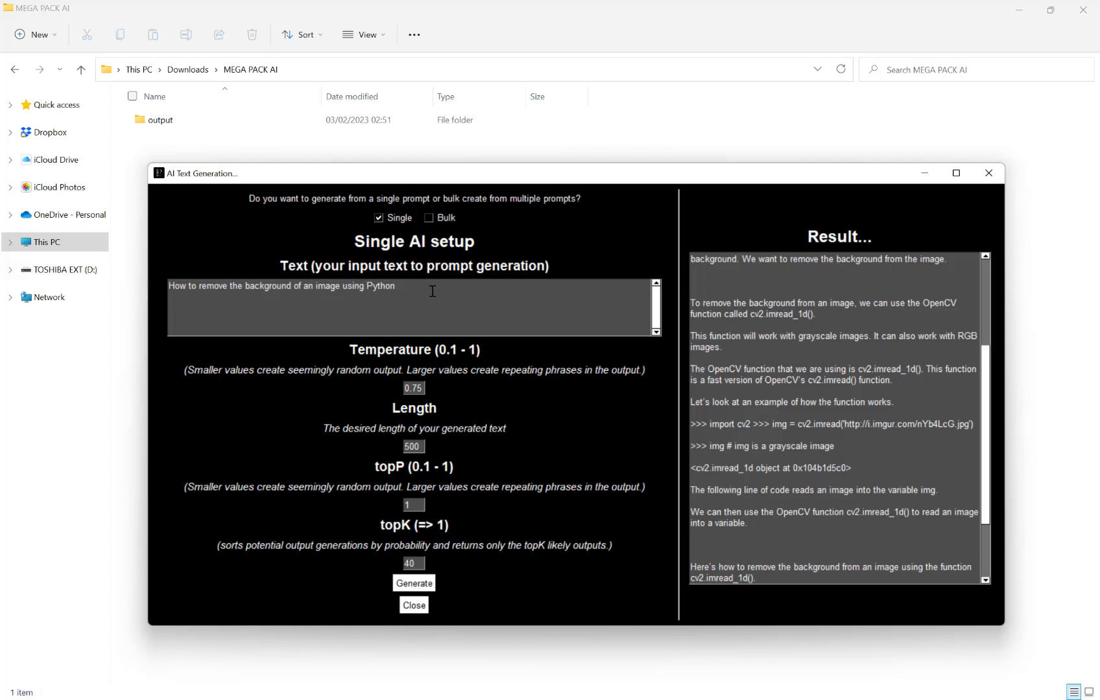
Step: Switch the AI Text Generation tool to Bulk mode and move its window aside
drag(433, 291, 172, 285)
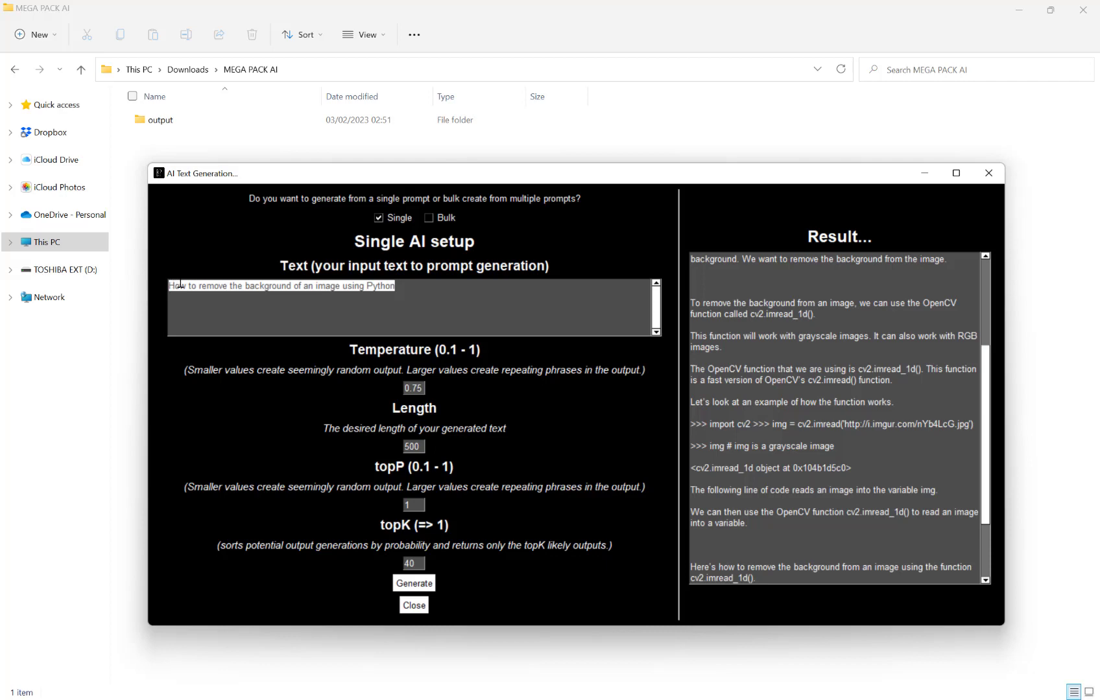
click(442, 220)
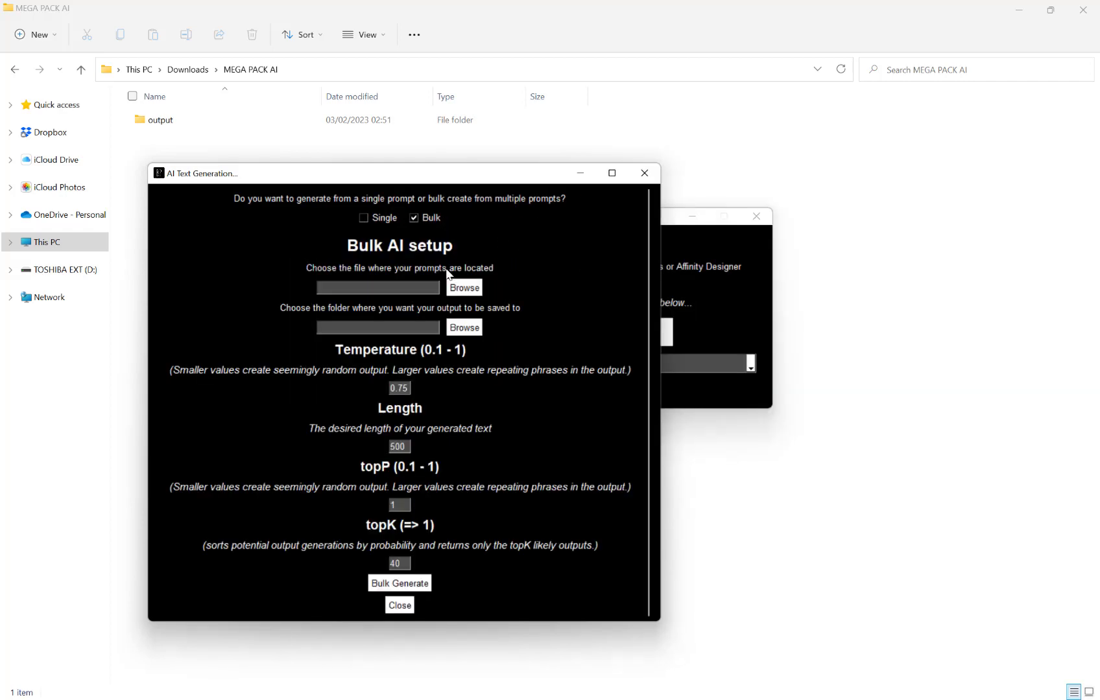
drag(423, 176, 518, 181)
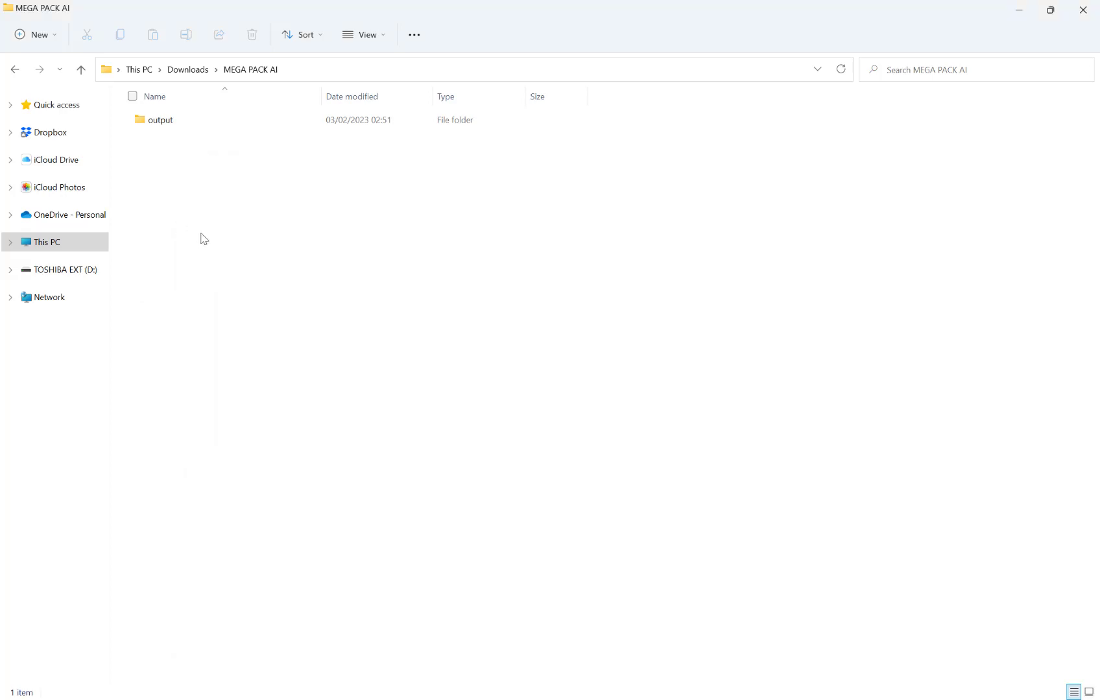
Step: Create a new text document in MEGA PACK AI, keeping the name New Text Document
right_click(202, 238)
mouse_move(334, 341)
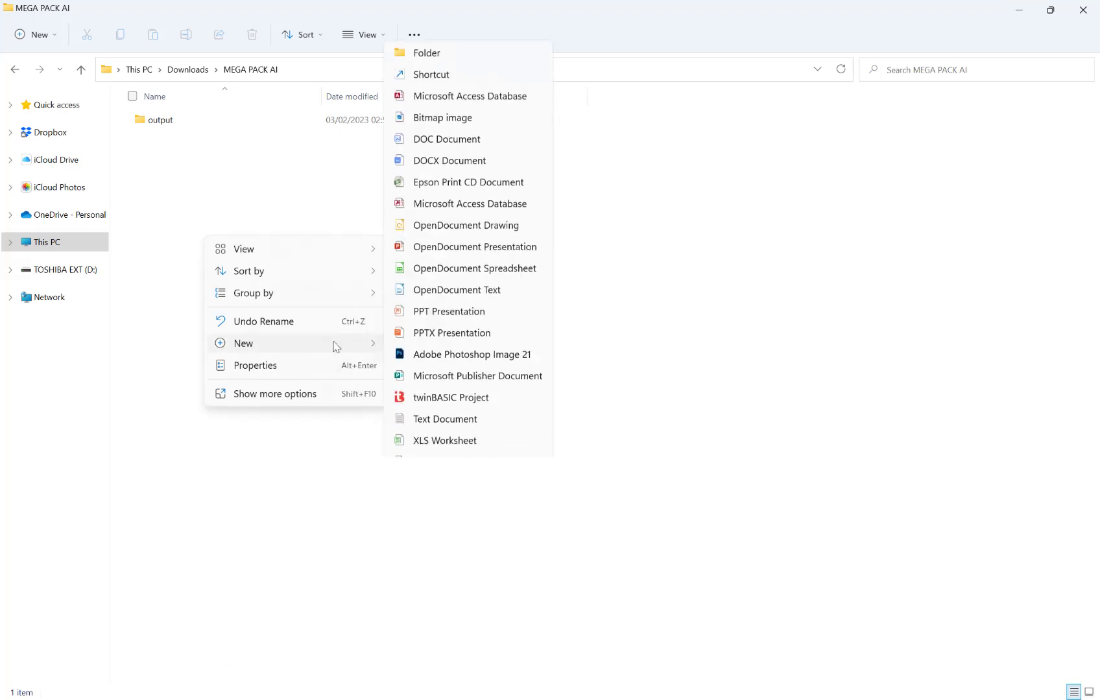
click(439, 402)
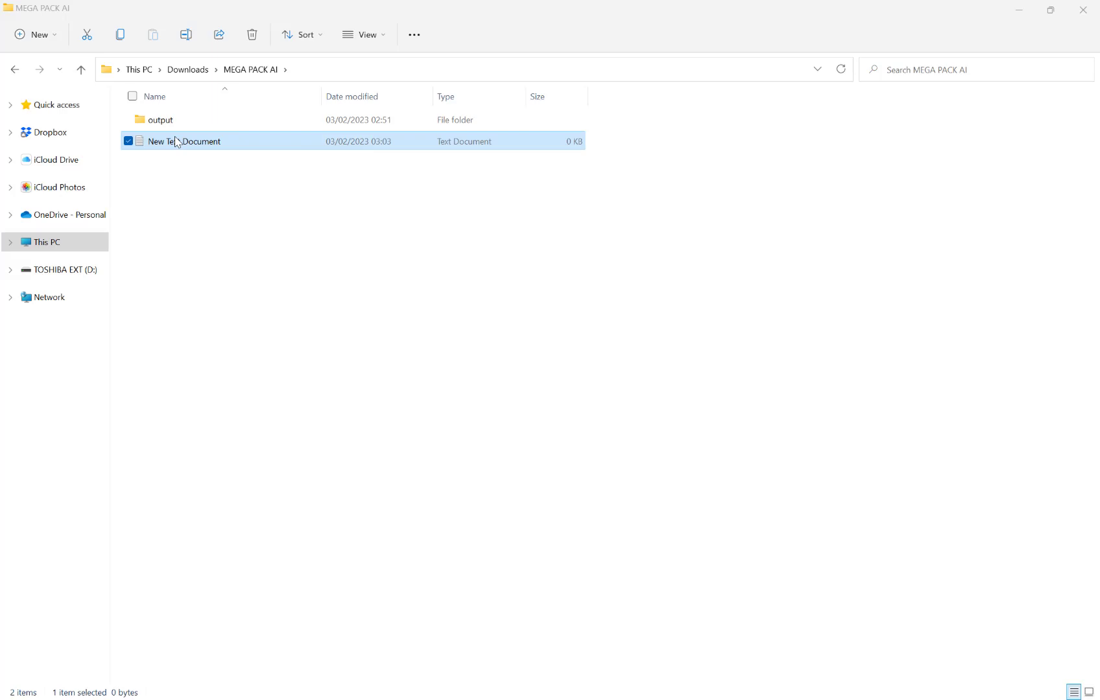
click(182, 143)
Step: In Notepad, type the first prompt about a dog named Mrs Barker who loved to bark
double_click(181, 143)
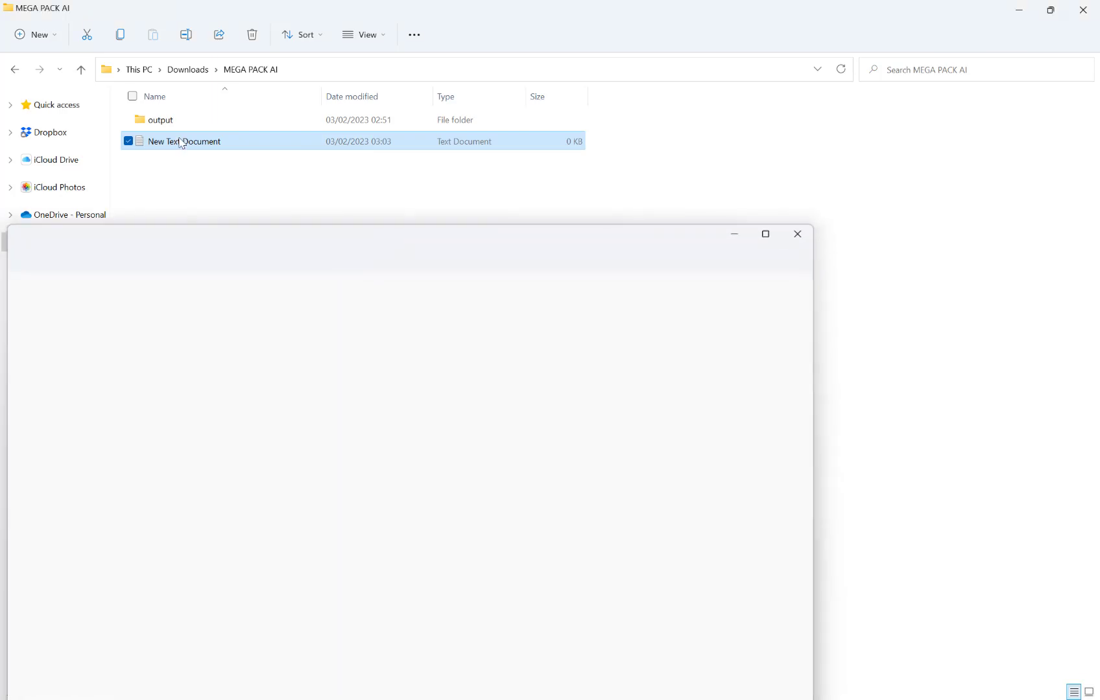
drag(148, 238, 300, 224)
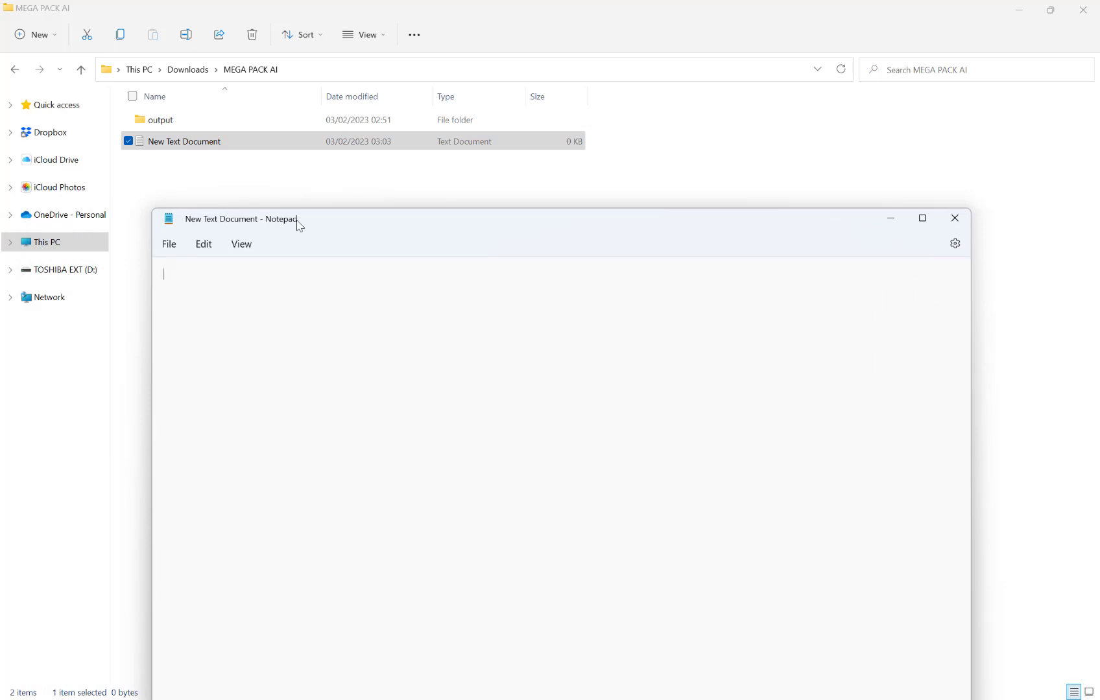
text(Once upon )
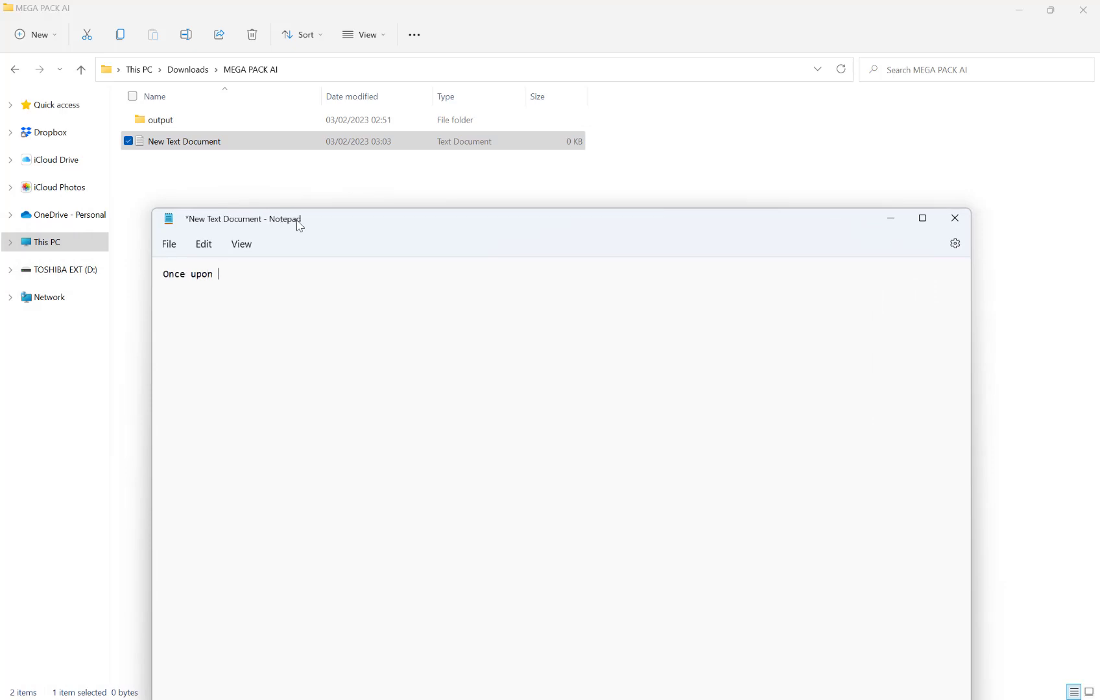
text(a time there a dog named Mr)
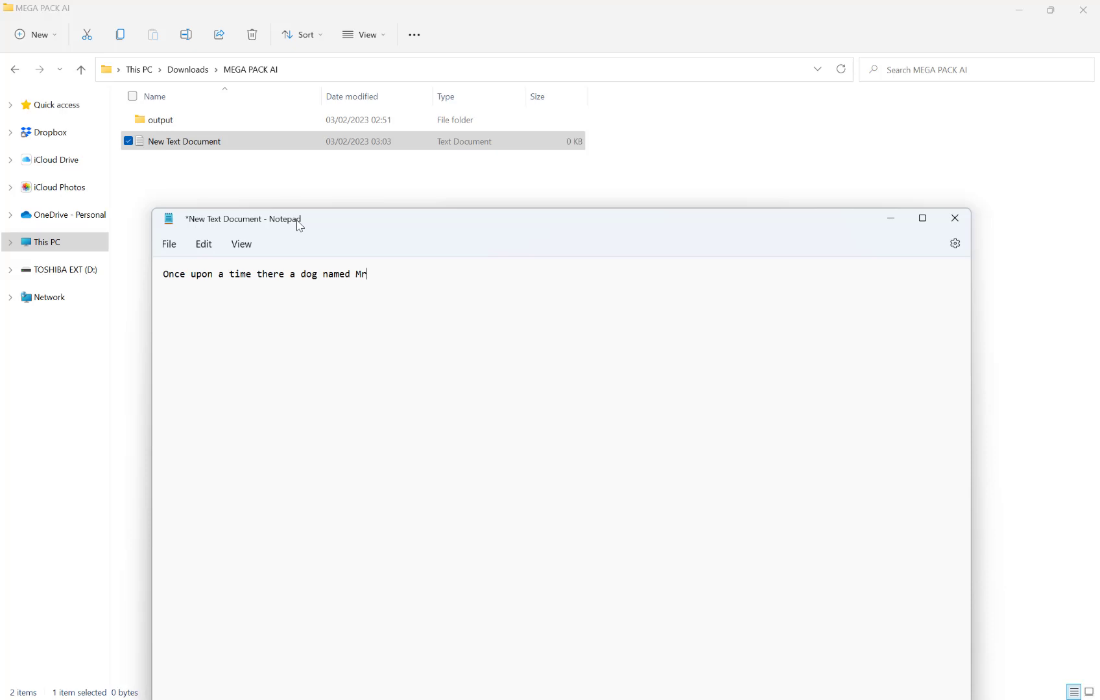
text(s Barker who loved to bark)
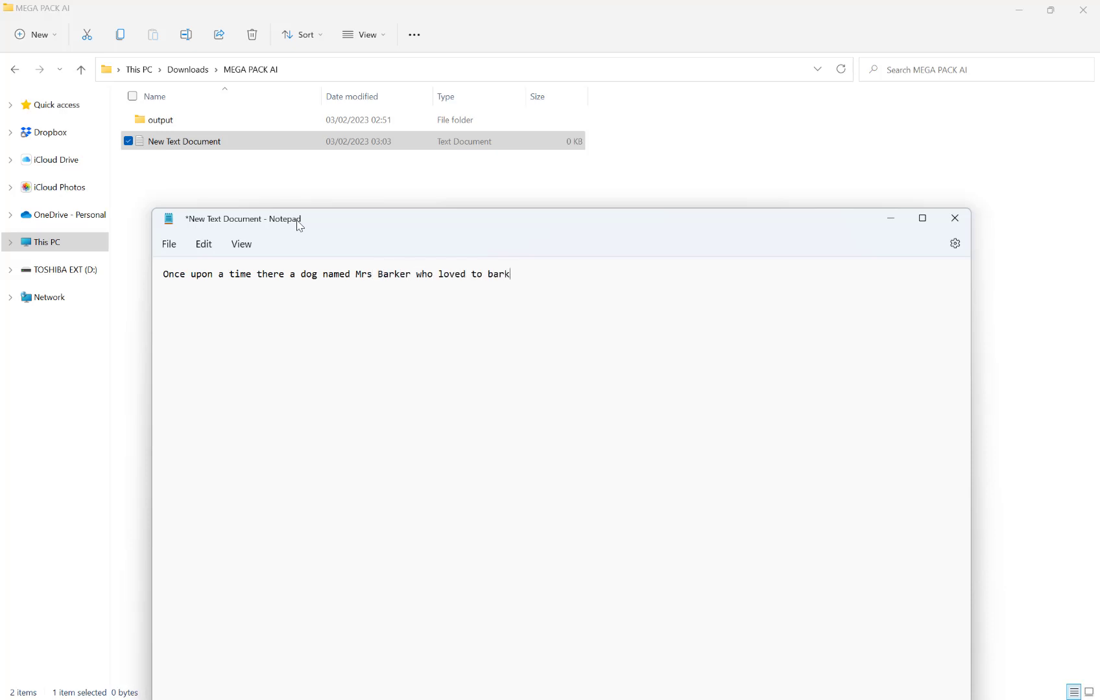
key(Return)
Step: Add a second line: 'Once upon a time there was a cat named Mrs Meow who loved to meow'
text(Once upon a time there was)
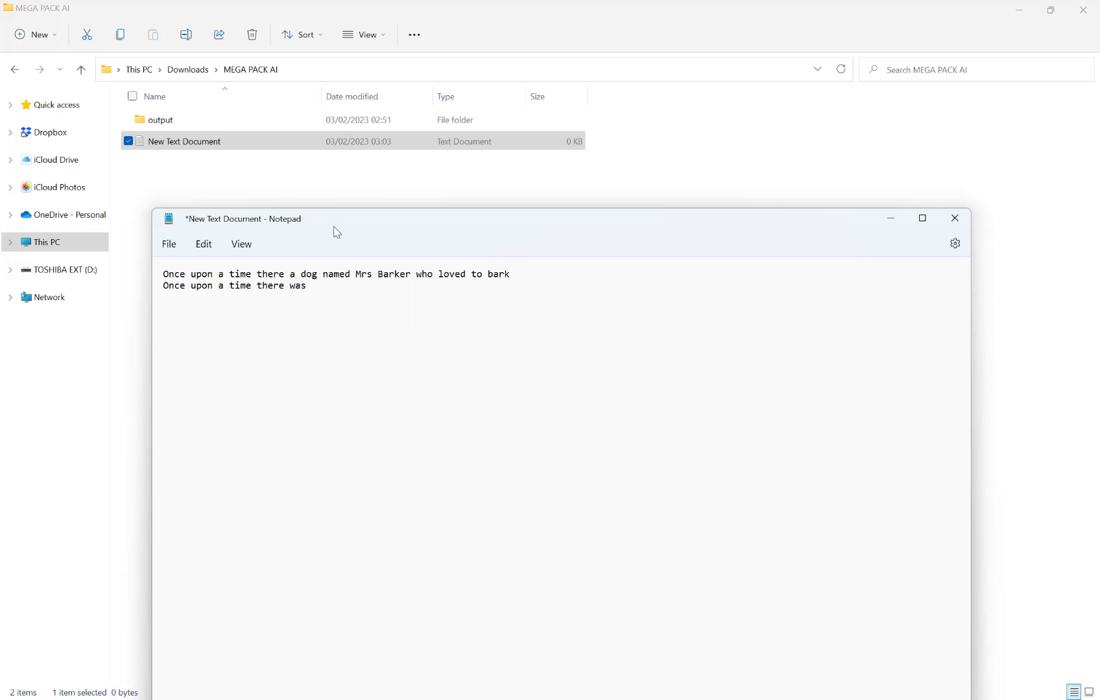
click(291, 275)
text(was)
click(327, 286)
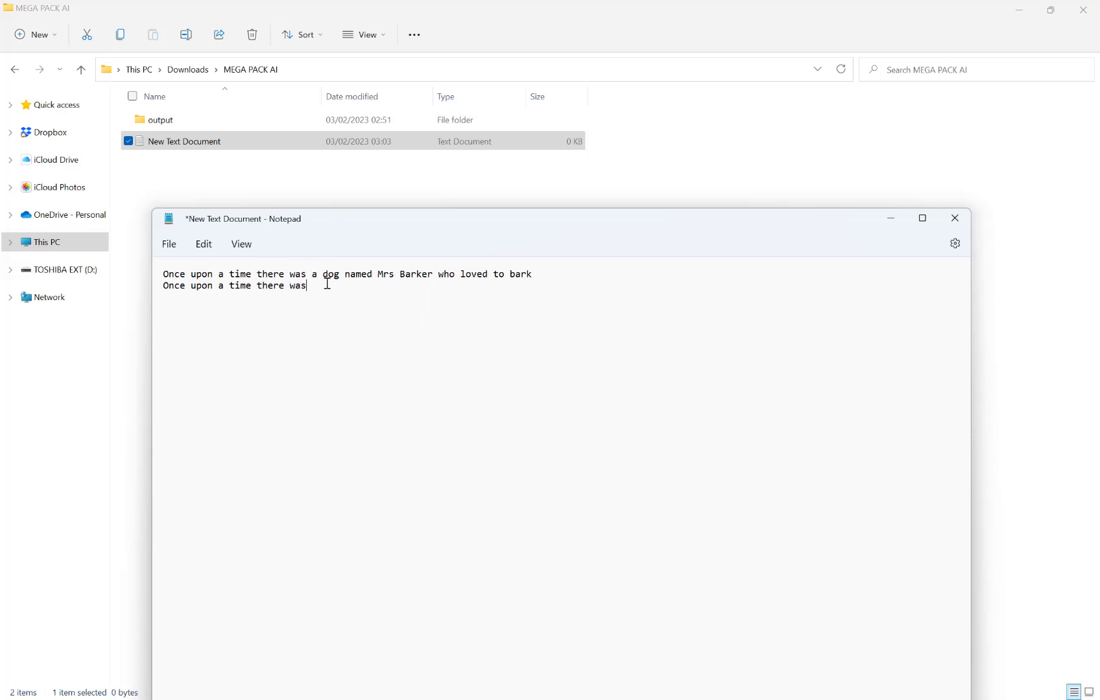
text(a cat named Mrs Meow who loved to meow)
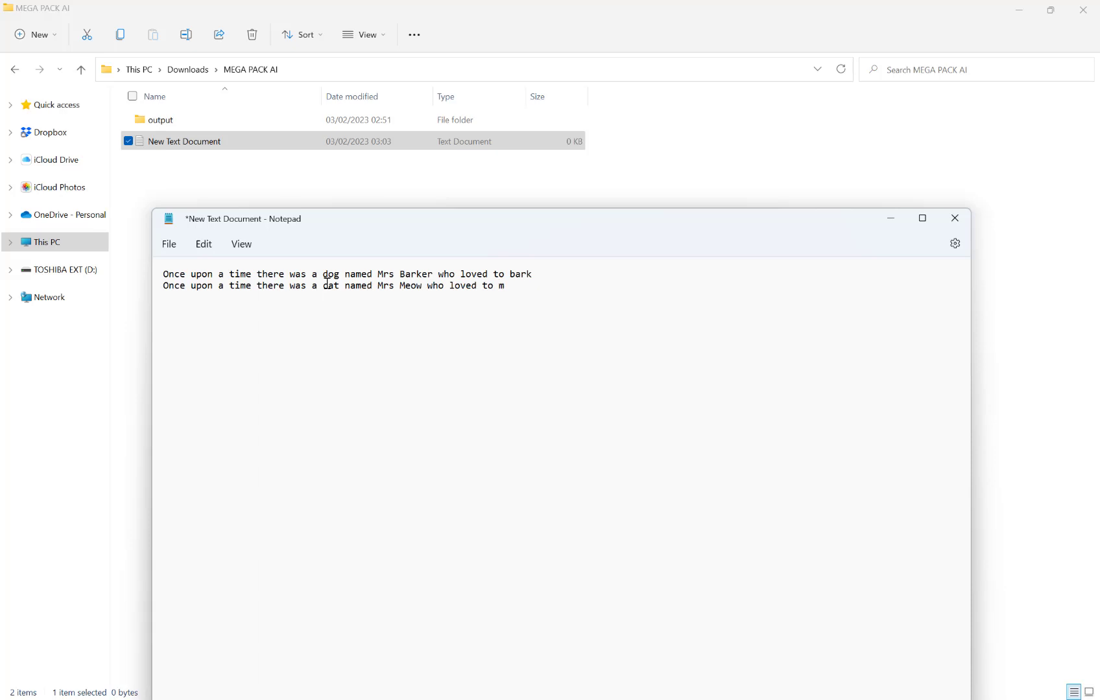
Step: Add the snake prompt about Mr Slither who loved to slither, then save and close
key(Return)
text(Once upon a time there was a )
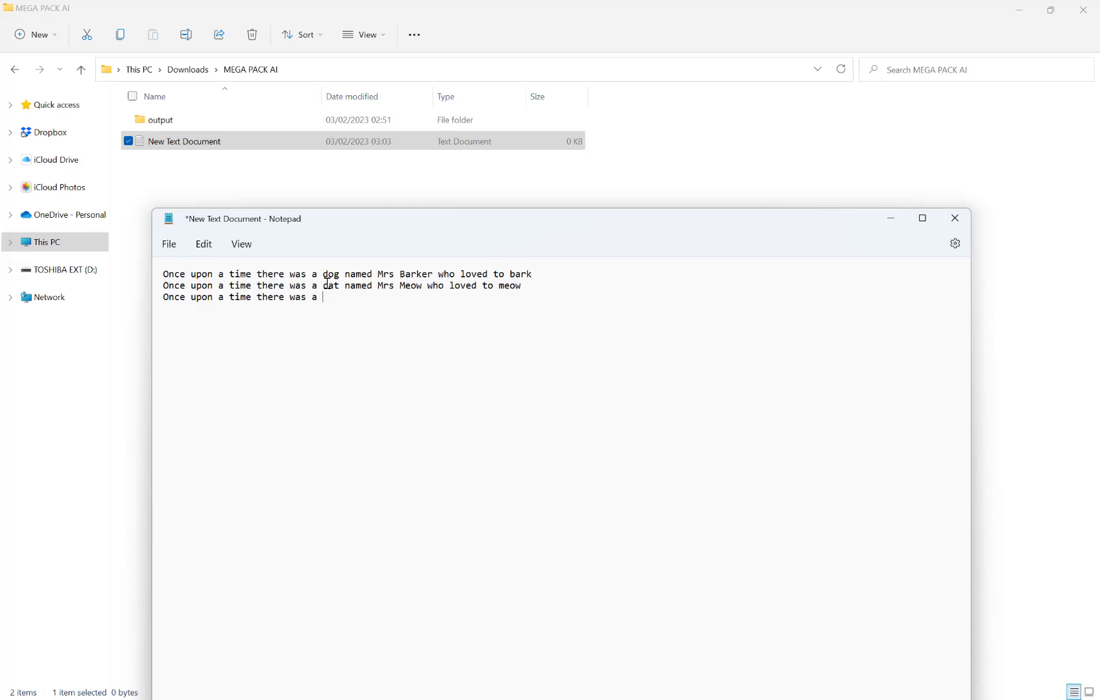
text(snake named Mr Slither who )
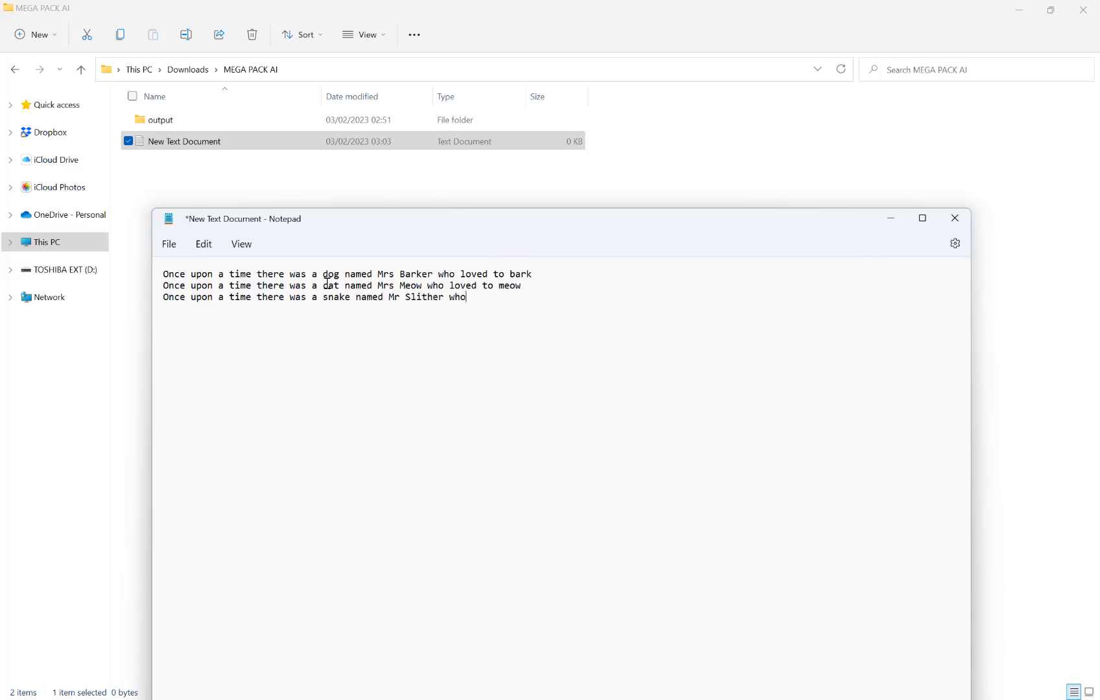
text(loved to slither)
key(ctrl+s)
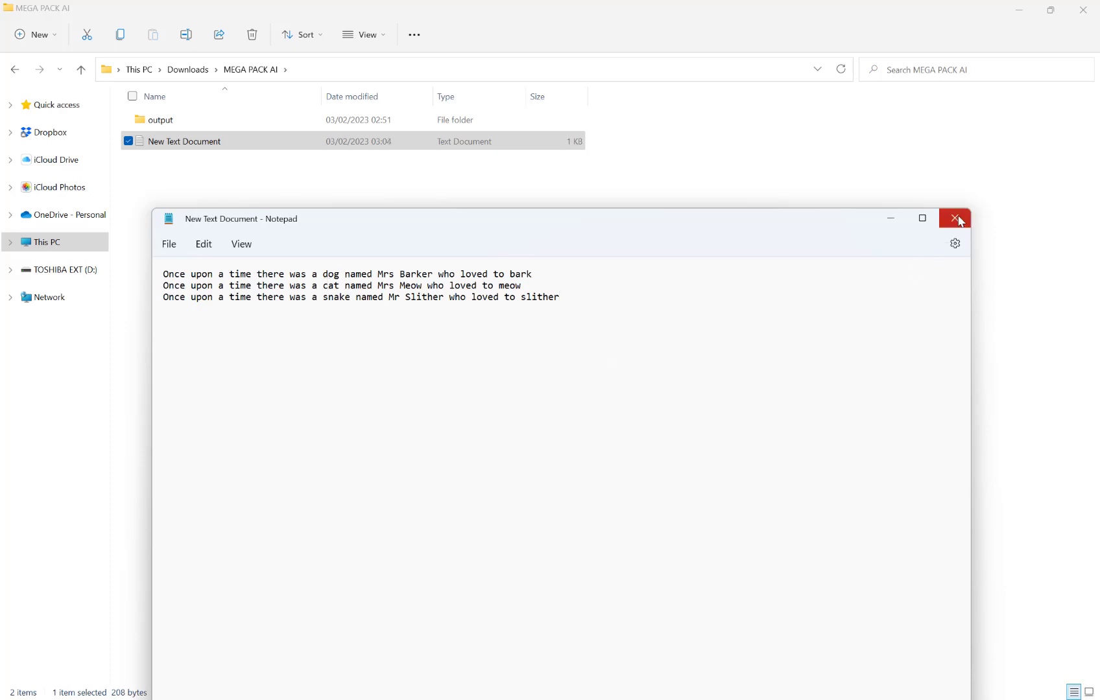
click(960, 222)
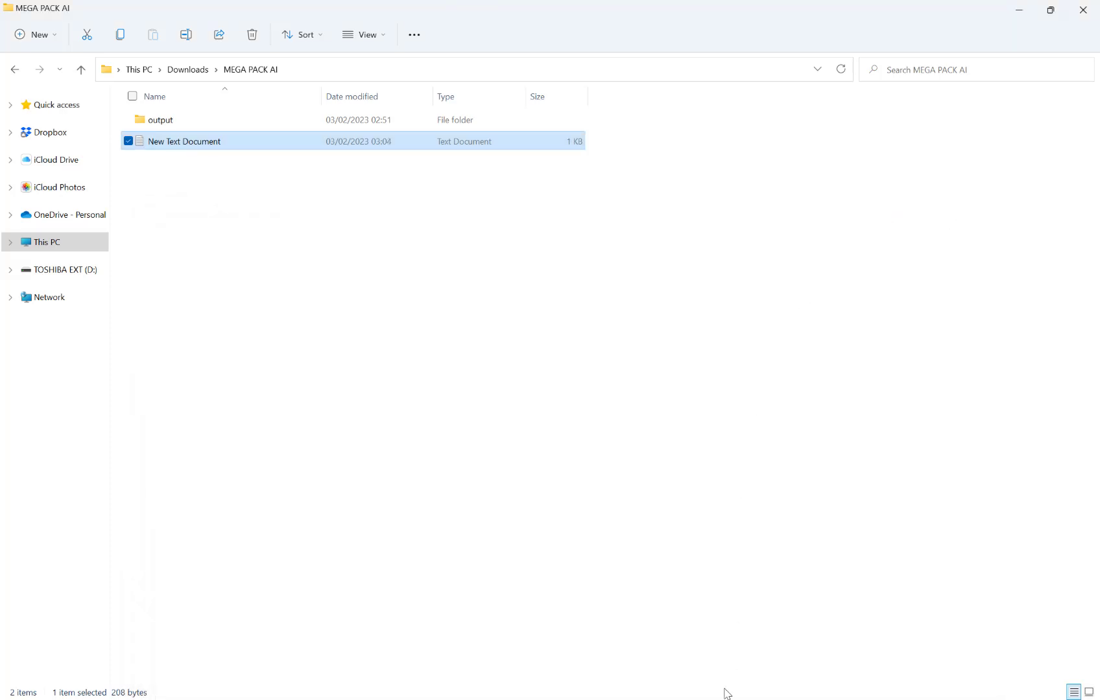
Step: Set Downloads > MEGA PACK AI > New Text Document as the prompts file
click(797, 618)
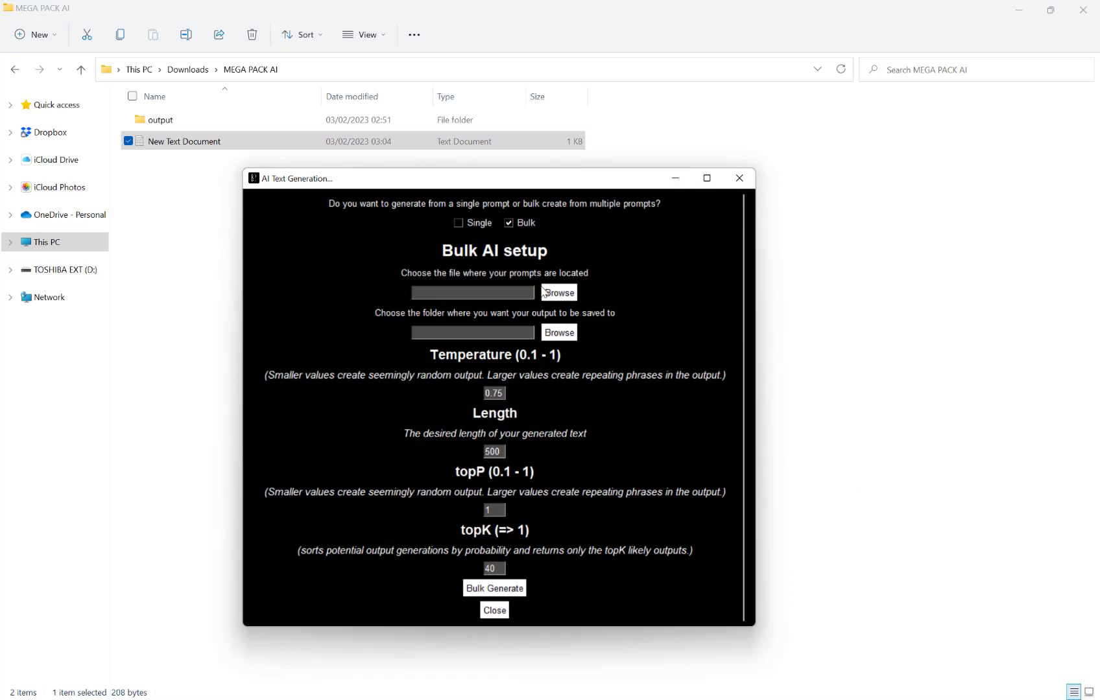
click(555, 292)
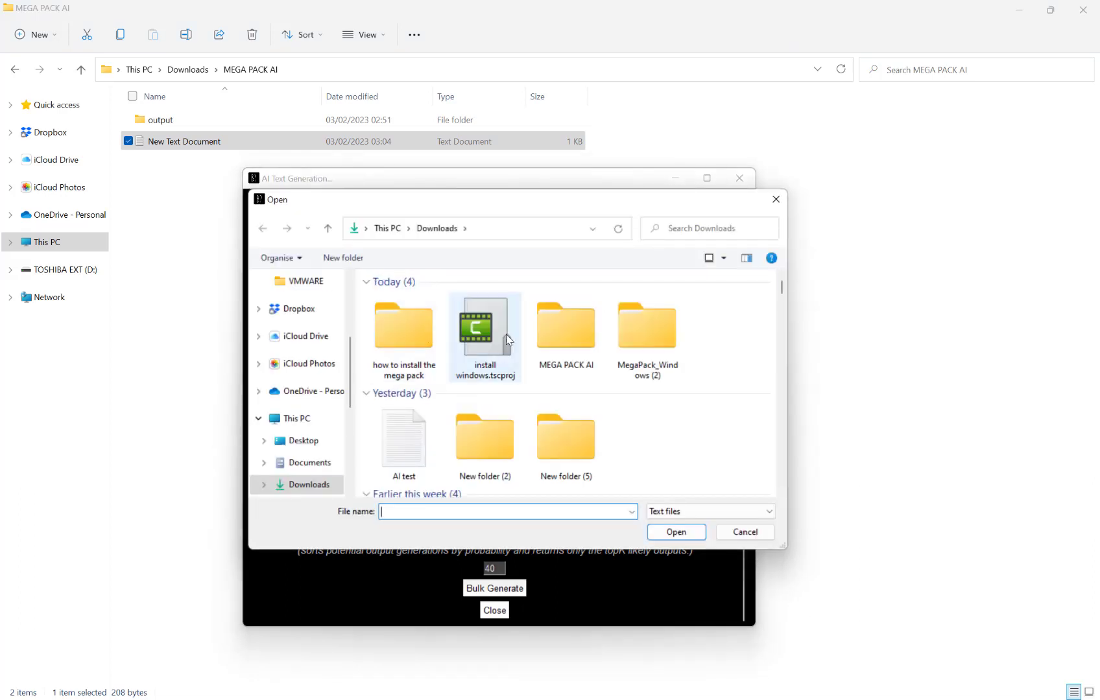
double_click(575, 333)
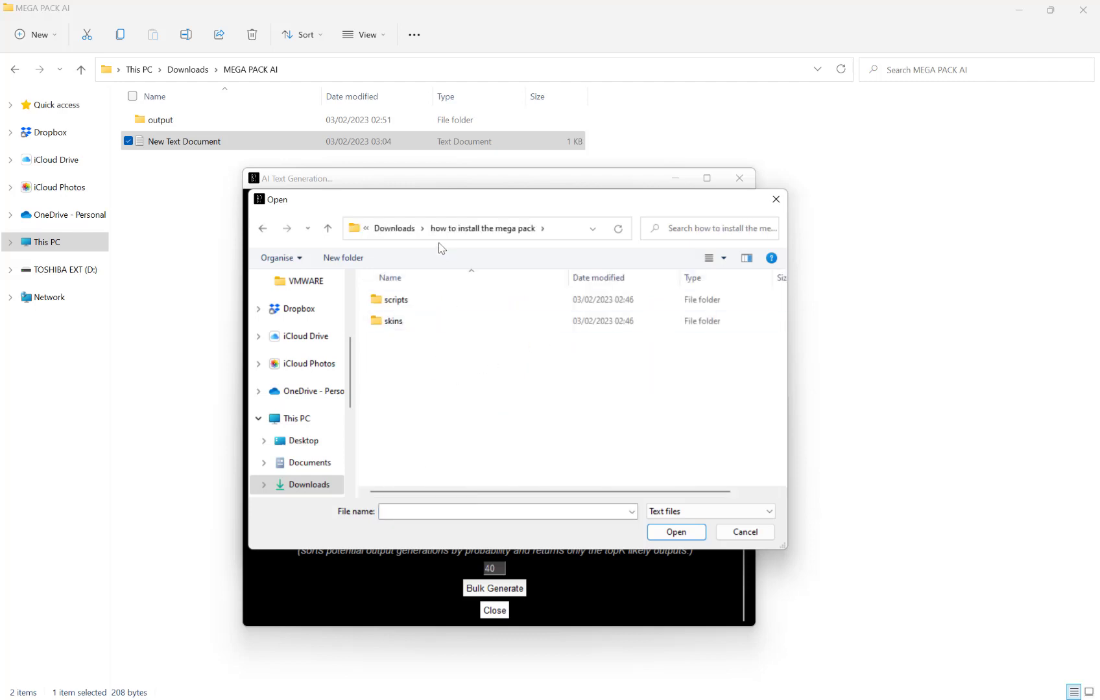
key(alt+Left)
scroll(575, 371, up, 5)
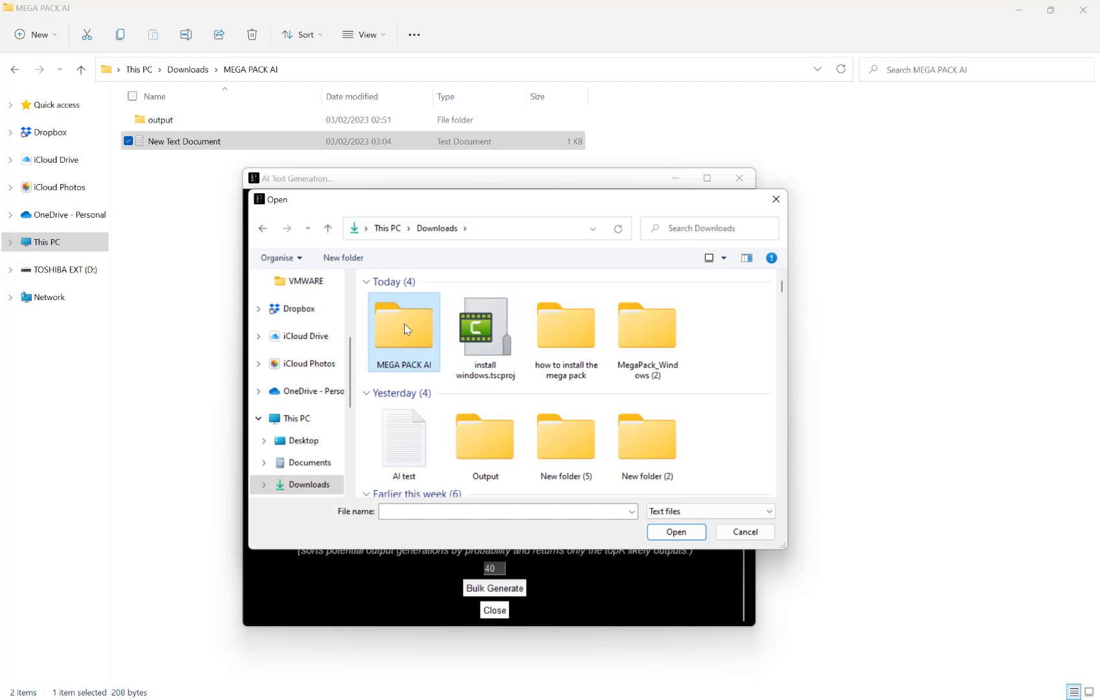
double_click(404, 324)
click(410, 322)
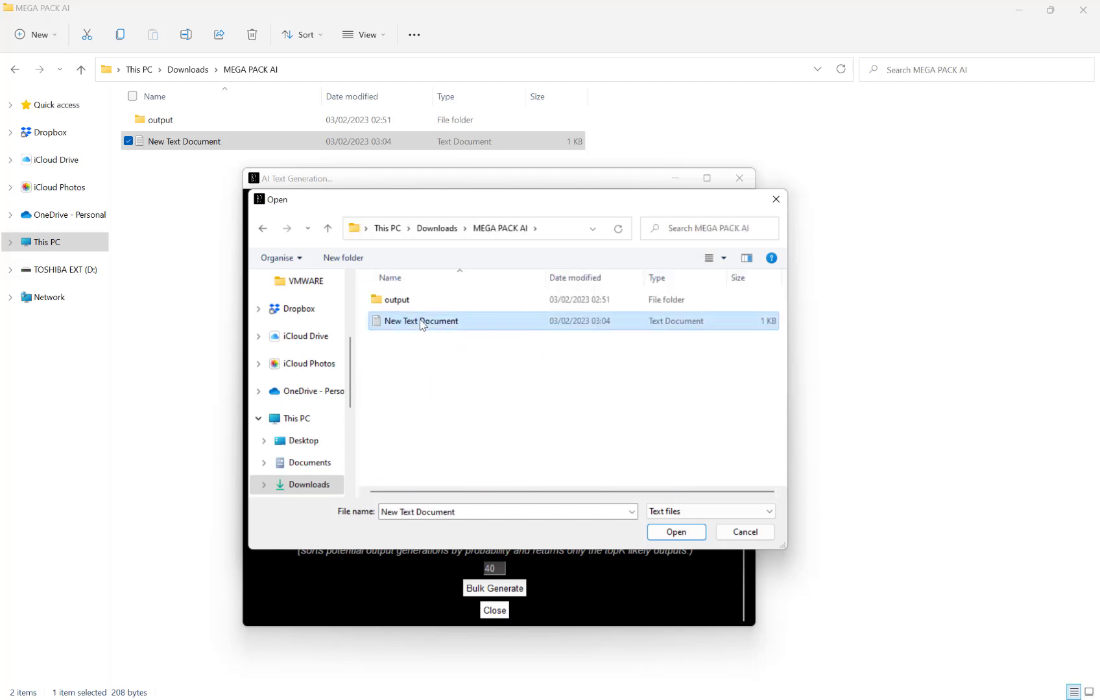
click(672, 529)
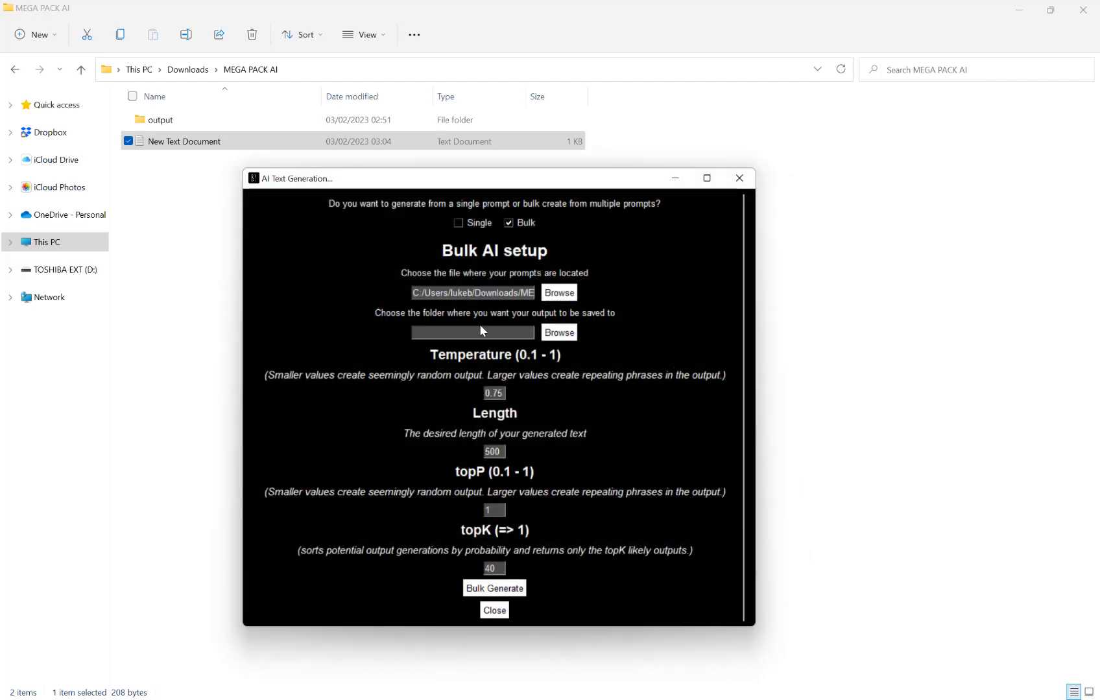
Step: Choose the output folder as the save location for generated text
click(552, 332)
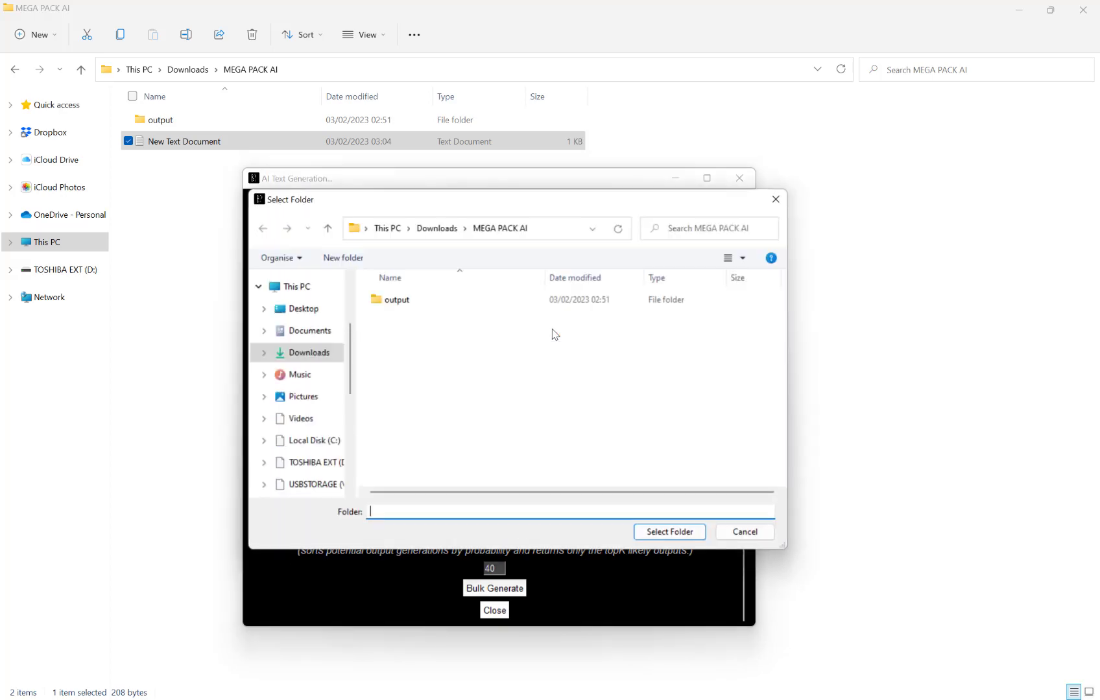
double_click(427, 303)
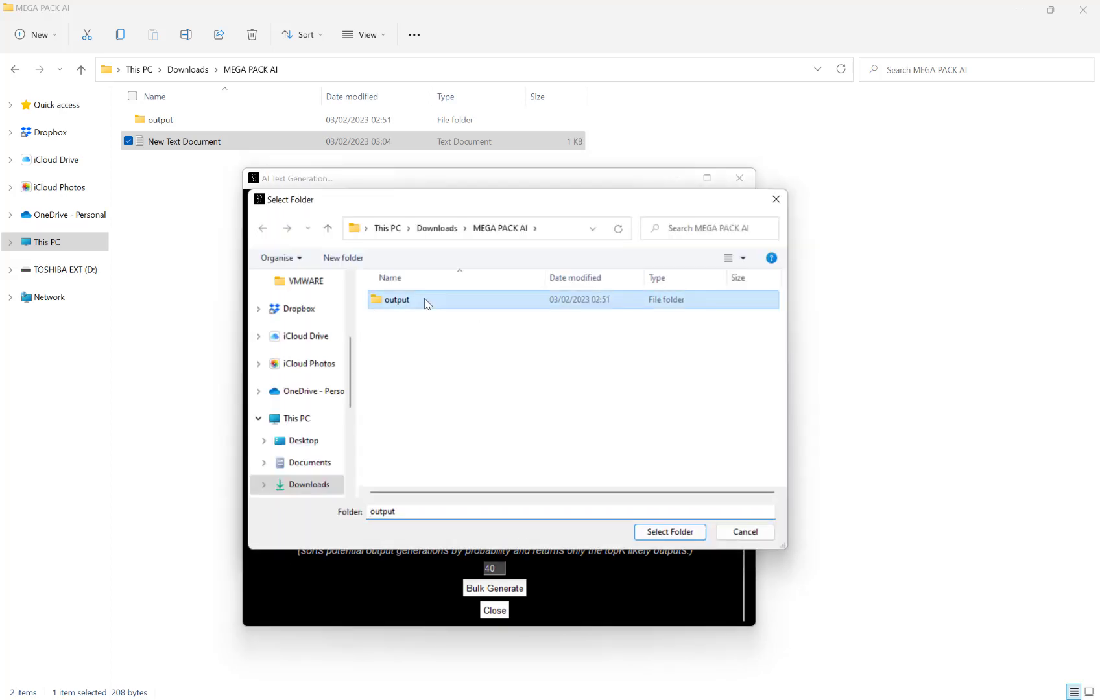
click(688, 532)
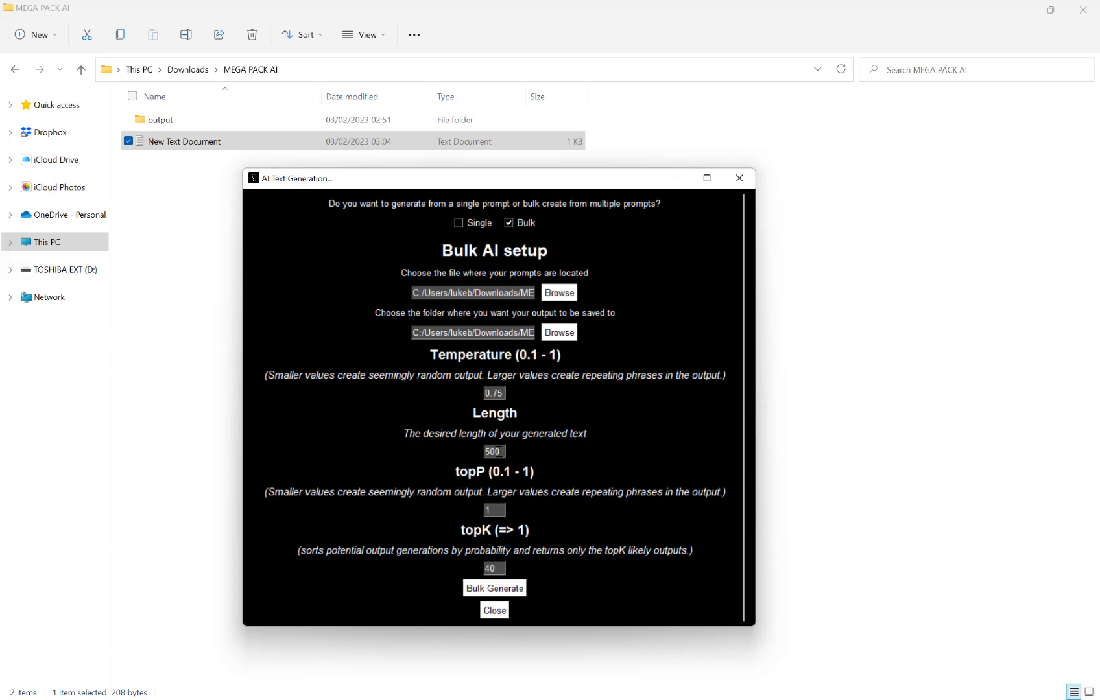
Step: Change Length from 500 to 1000 and run Bulk Generate
double_click(497, 452)
text(1000)
click(509, 591)
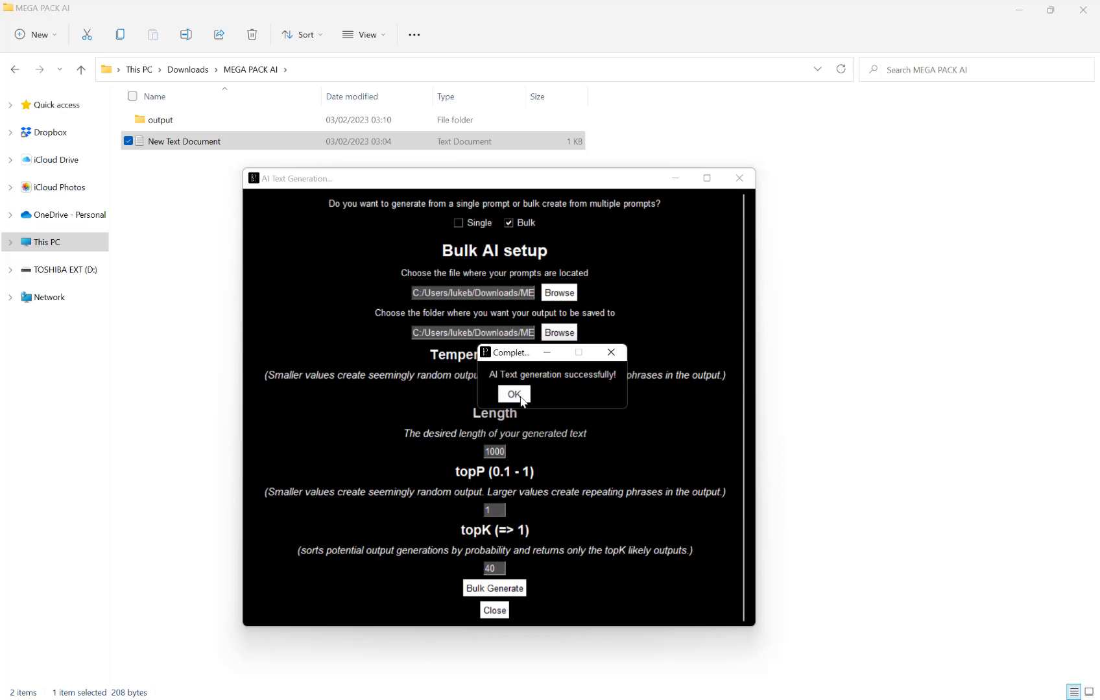
Step: Dismiss the success message, open the output folder, and read then close the cat story
click(515, 395)
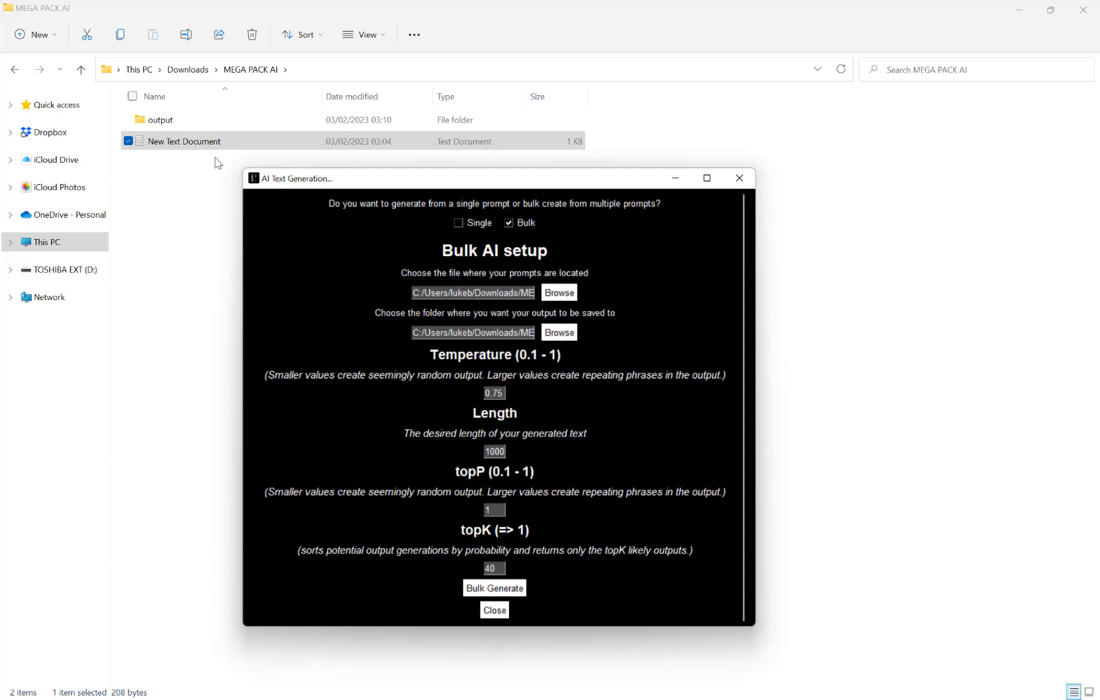
double_click(174, 126)
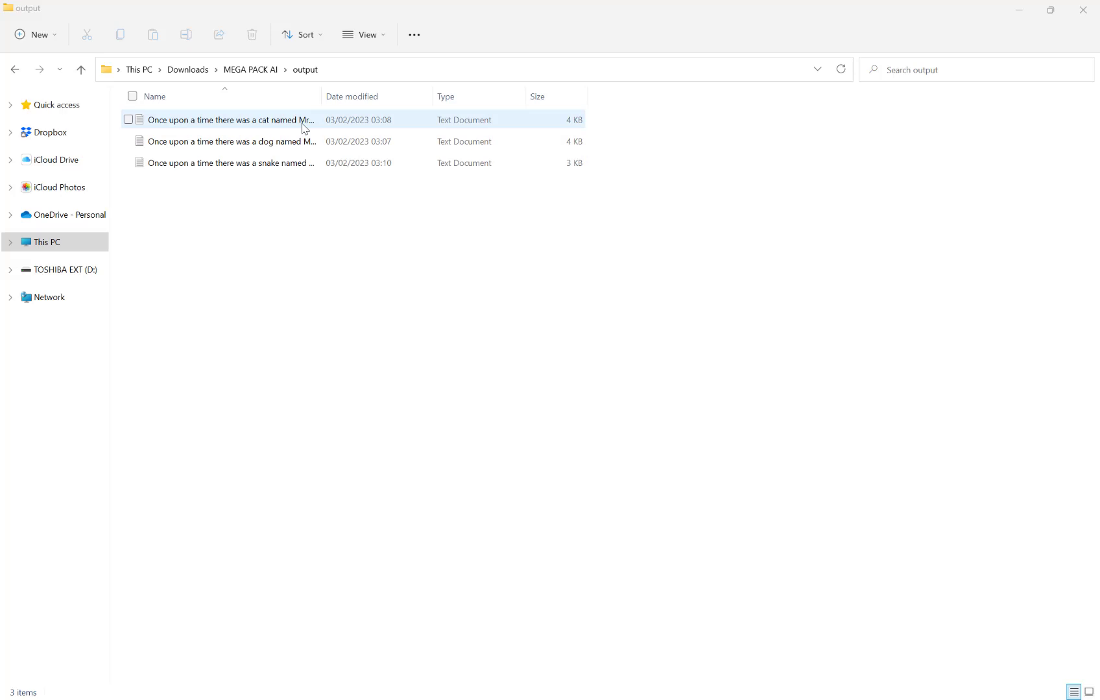
click(260, 127)
double_click(260, 127)
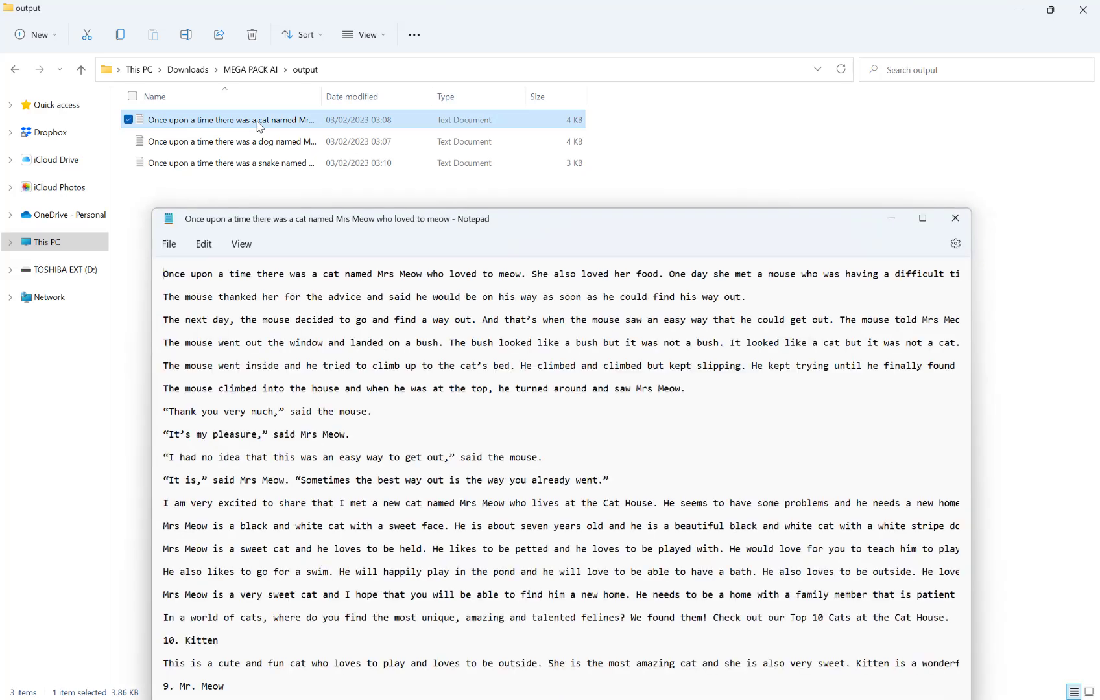
drag(366, 221, 330, 348)
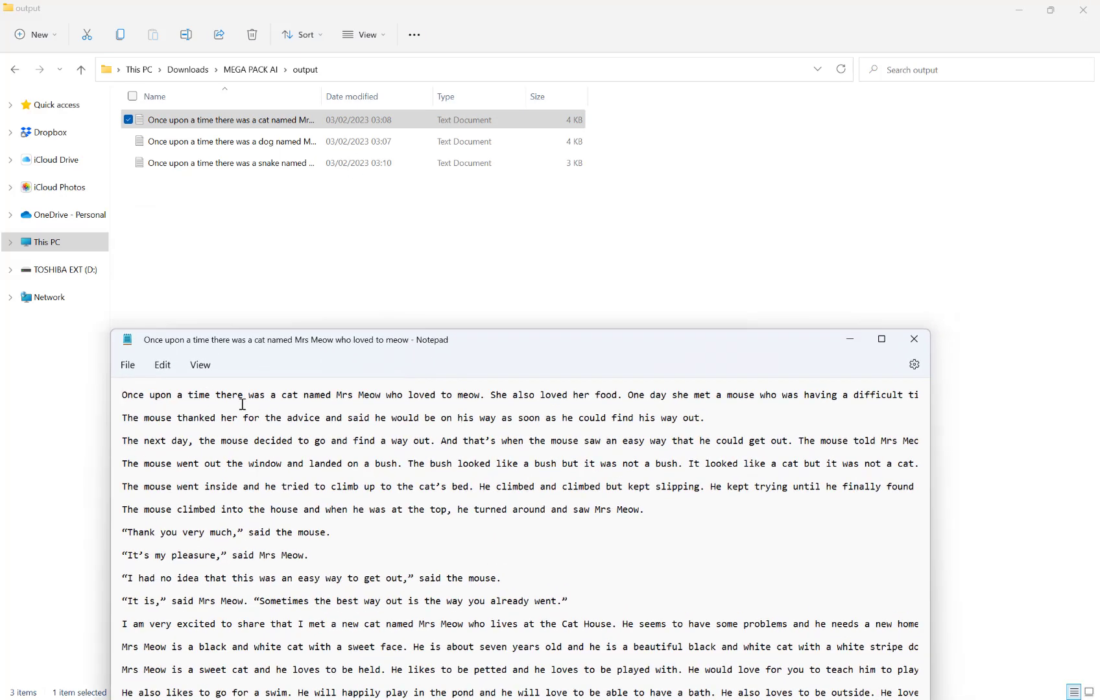
click(914, 338)
Step: Read and close the dog story, then the snake story, in Notepad
click(284, 141)
double_click(284, 141)
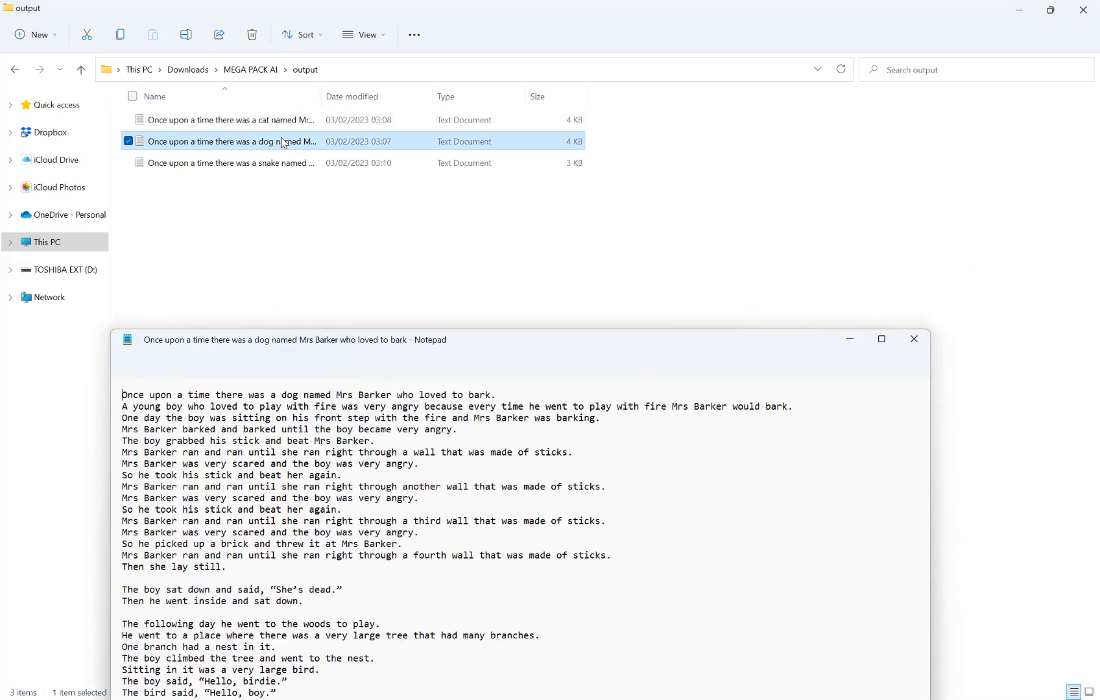
drag(417, 347, 455, 392)
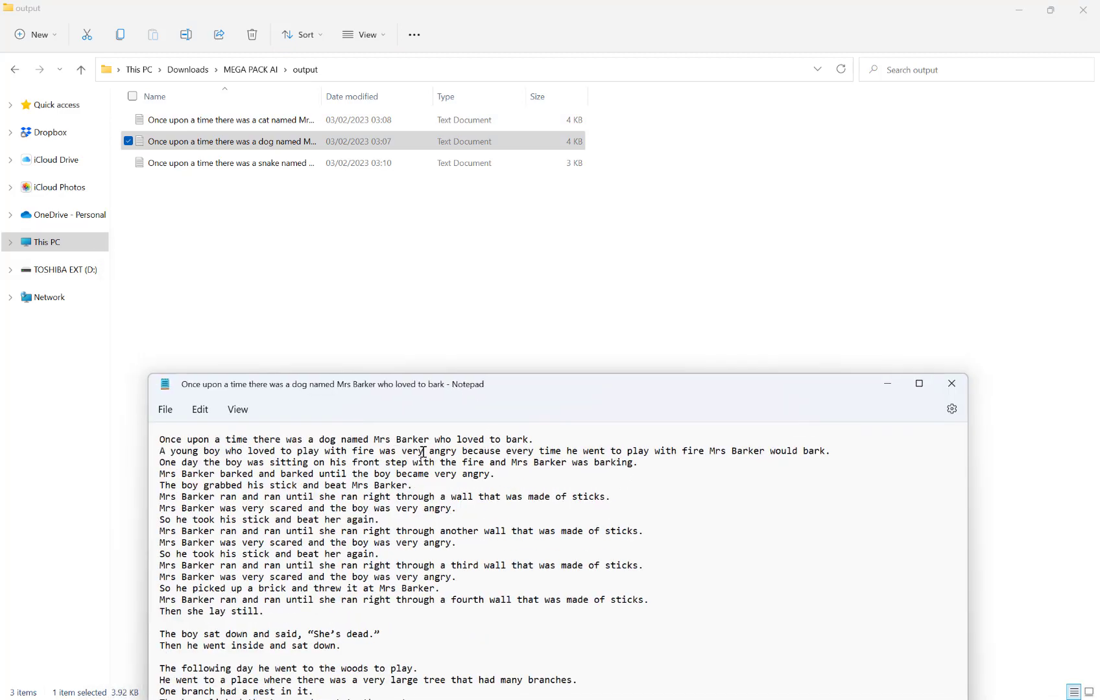
click(951, 384)
click(234, 169)
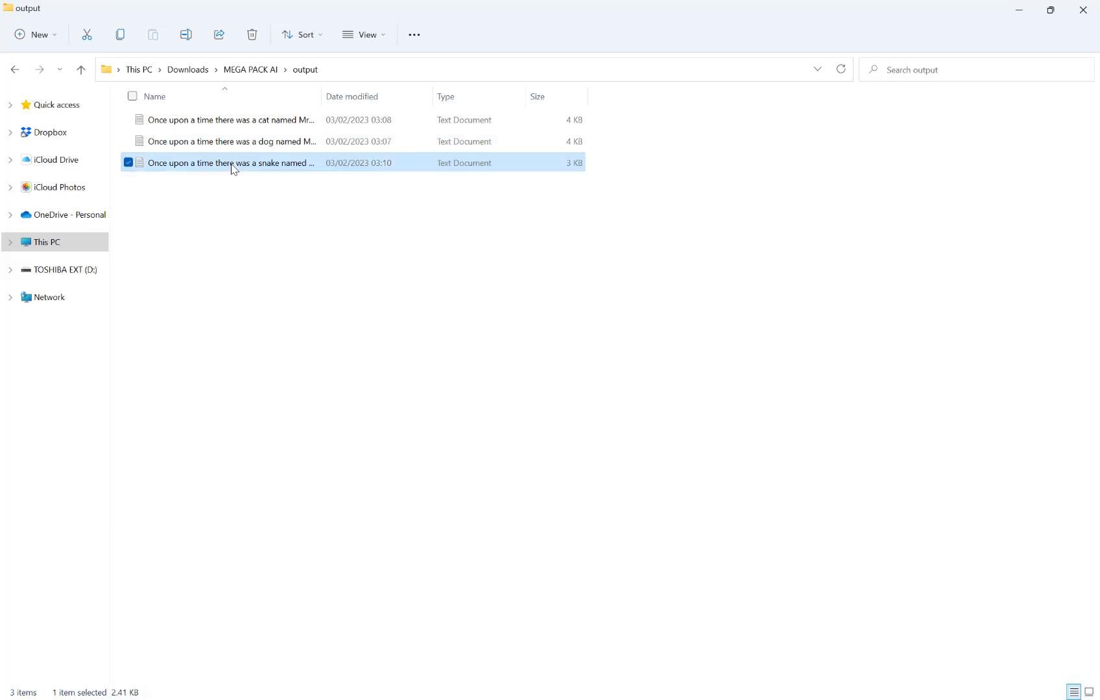
double_click(234, 169)
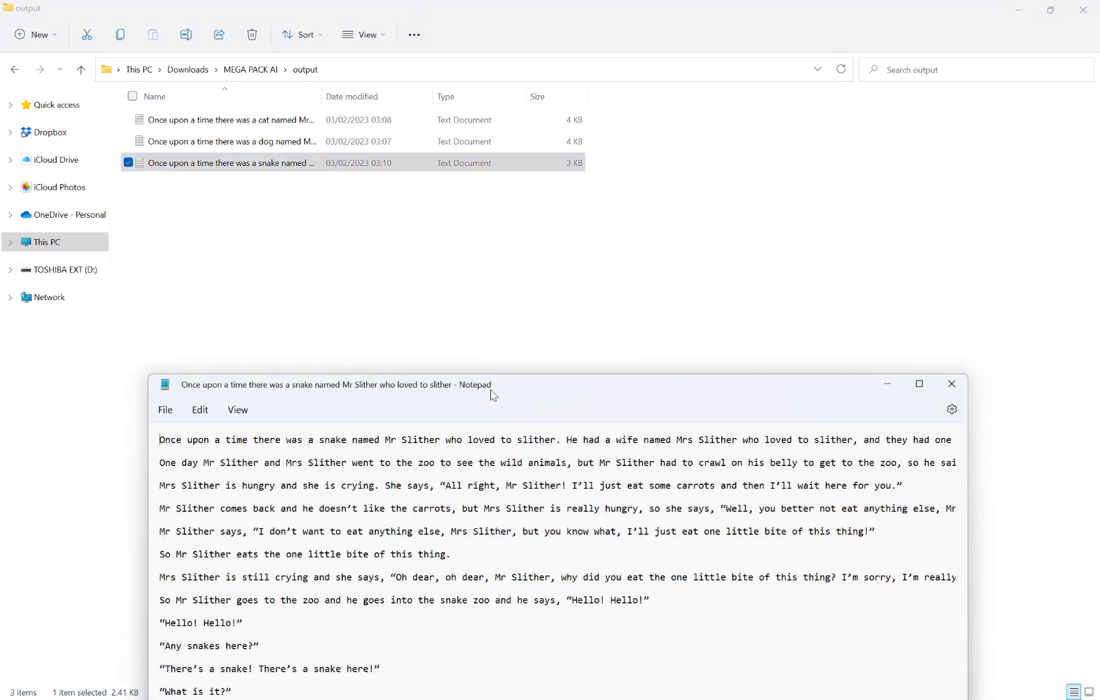
drag(508, 385, 464, 338)
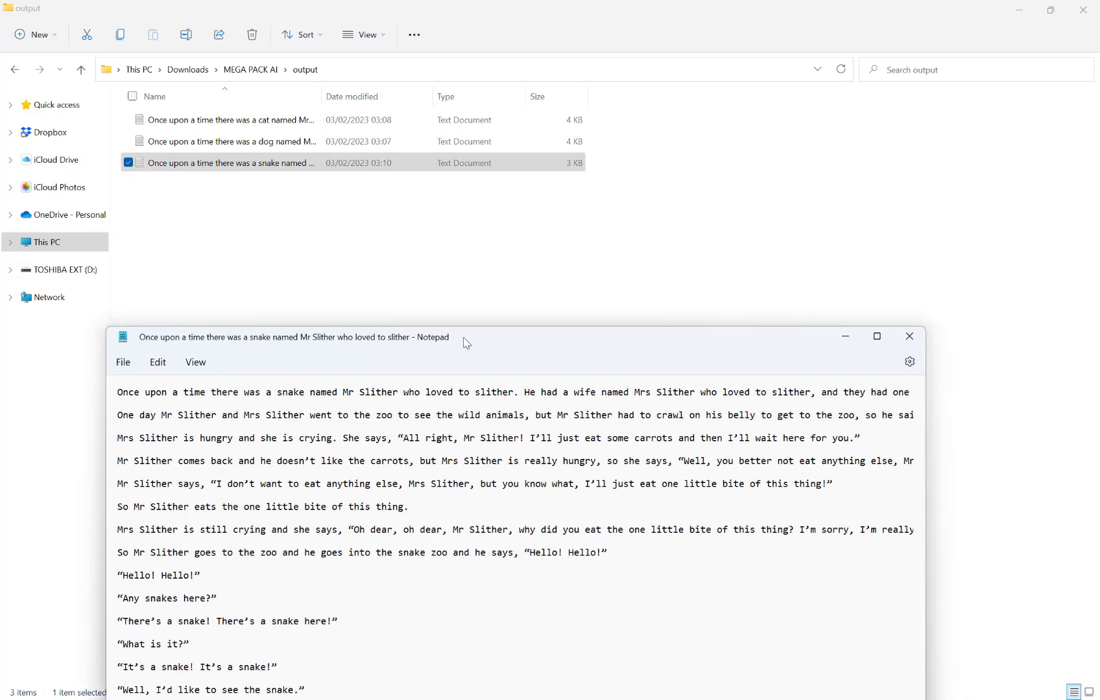
click(910, 338)
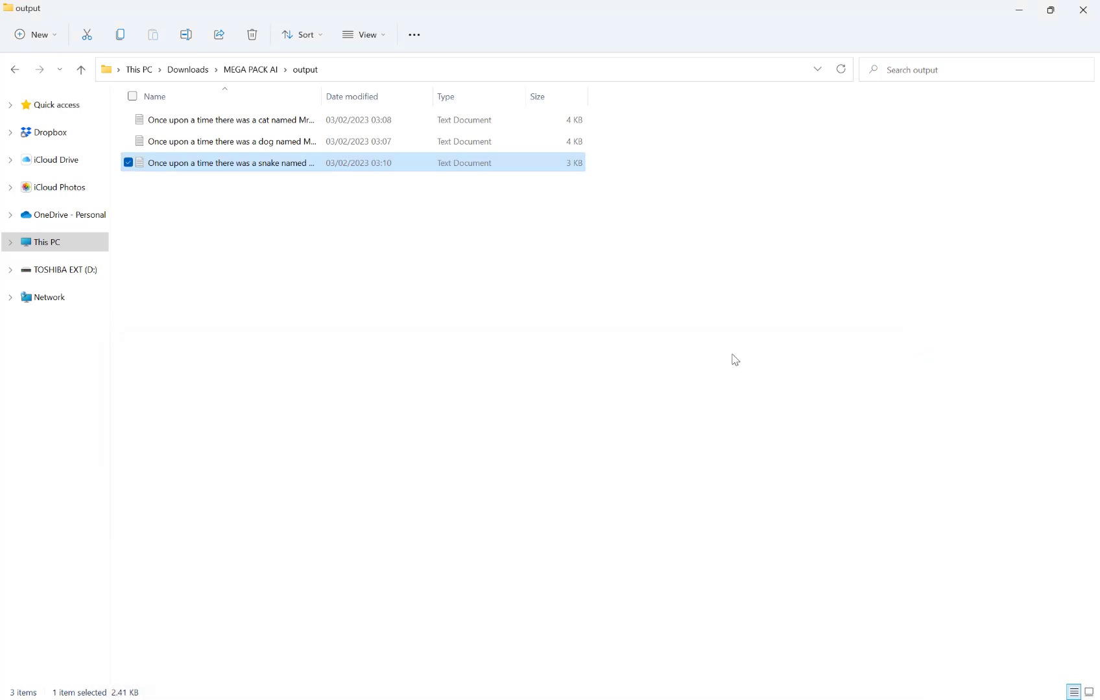